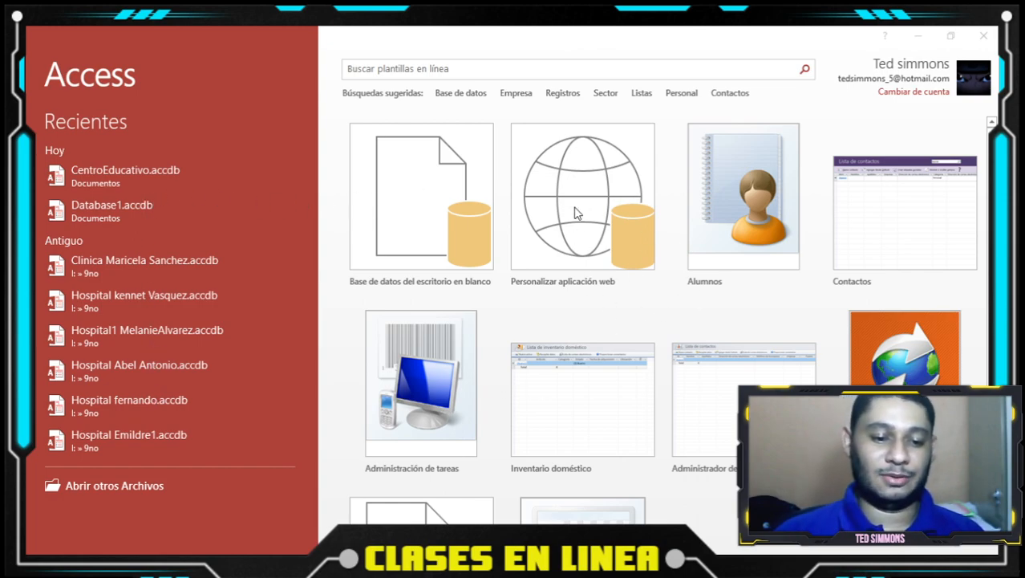
click(446, 225)
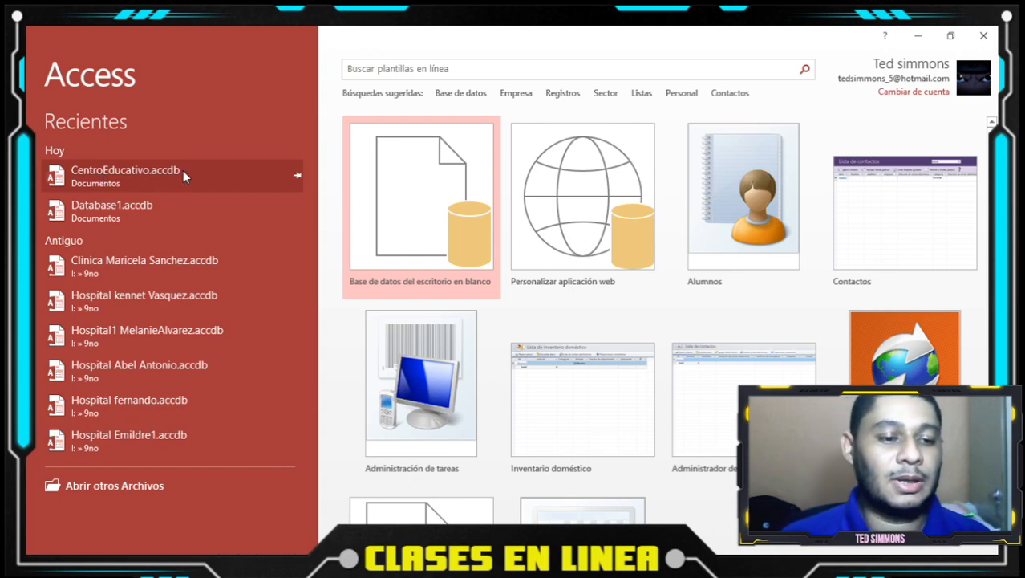
click(421, 201)
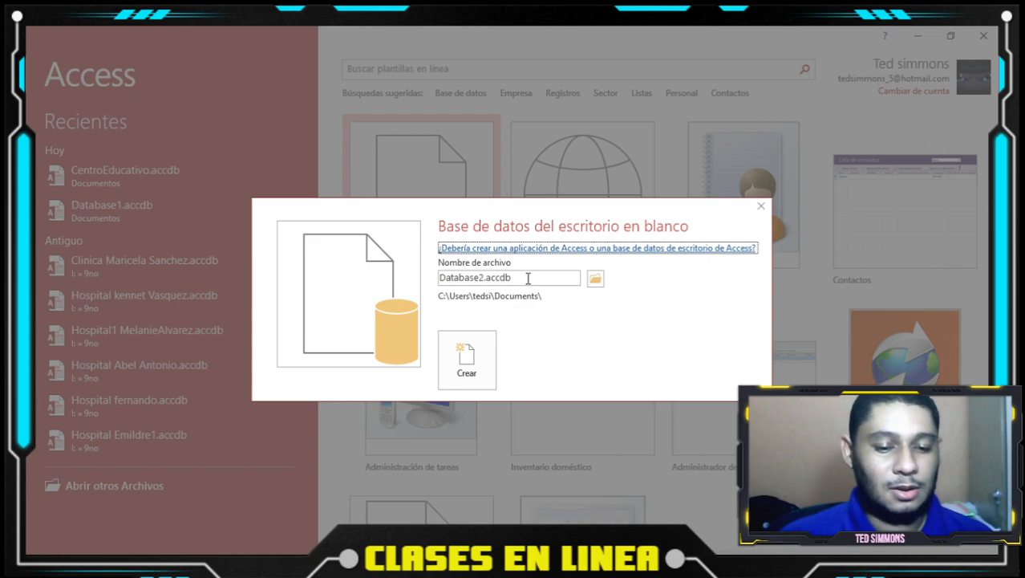
mouse_move(484, 278)
mouse_down()
mouse_move(455, 277)
mouse_move(484, 278)
mouse_up()
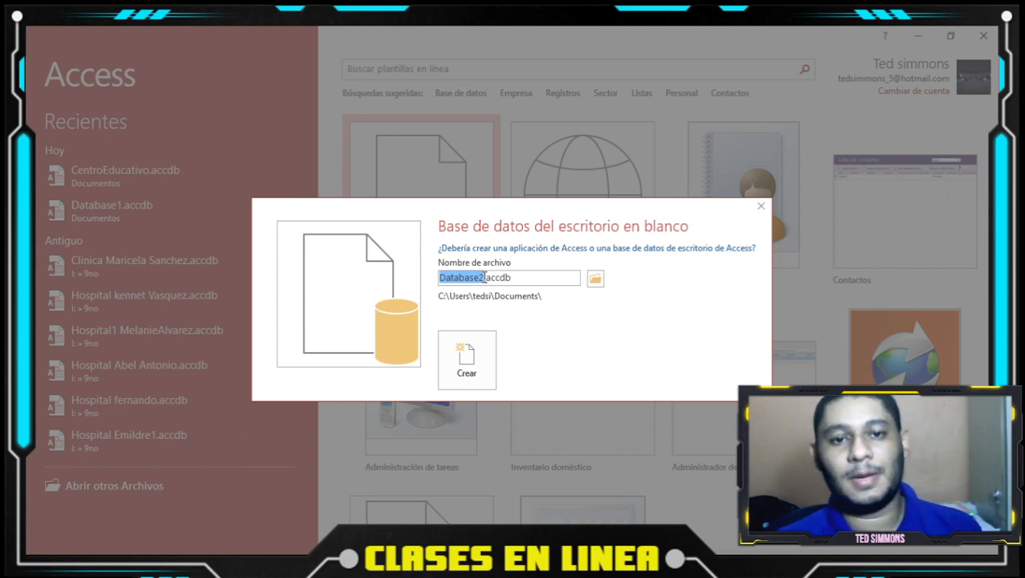
click(761, 206)
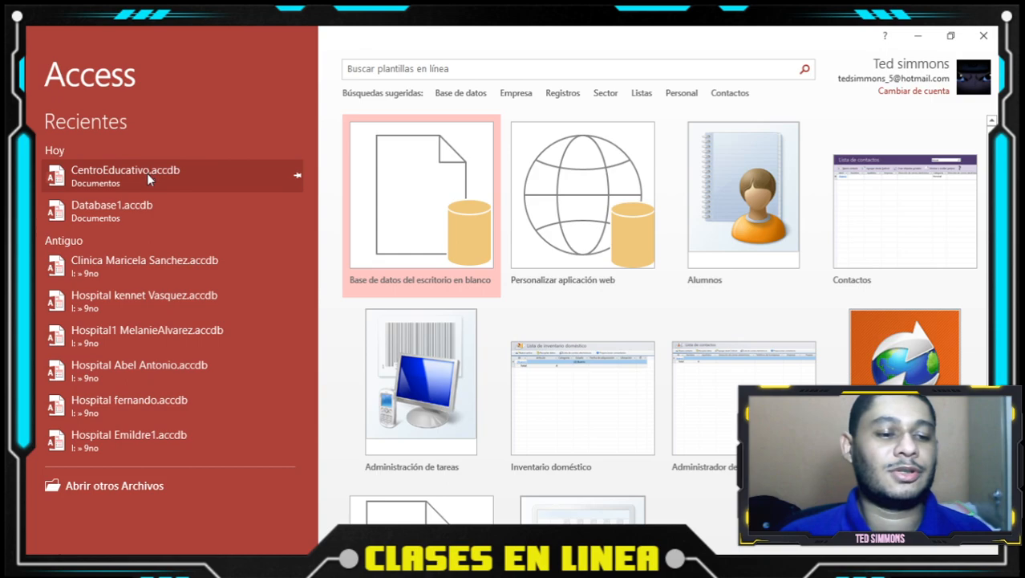
- Open the recent CentroEducativo.accdb database with its content enabled and create a new table in it
click(146, 173)
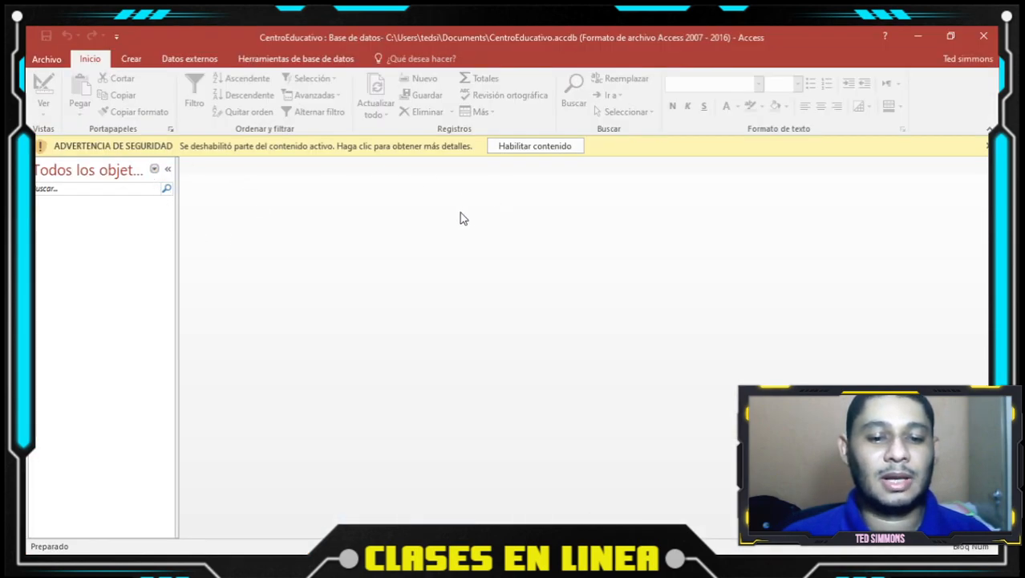
click(564, 149)
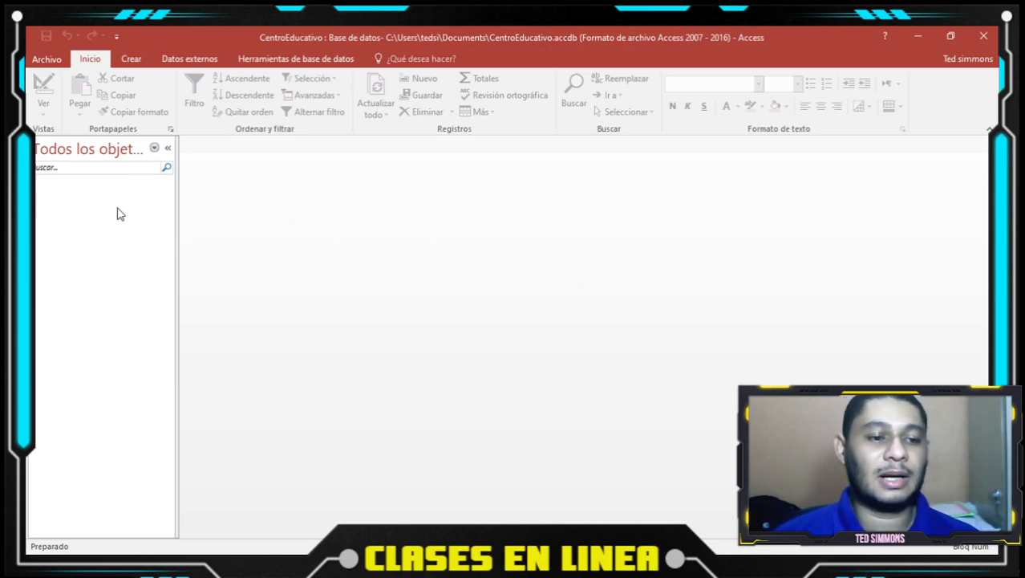
click(139, 66)
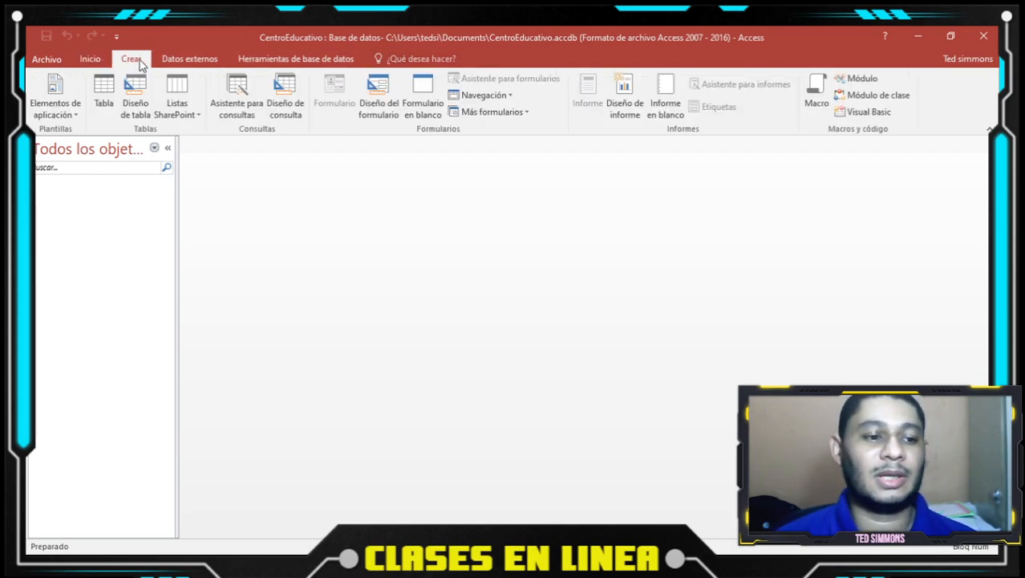
click(101, 98)
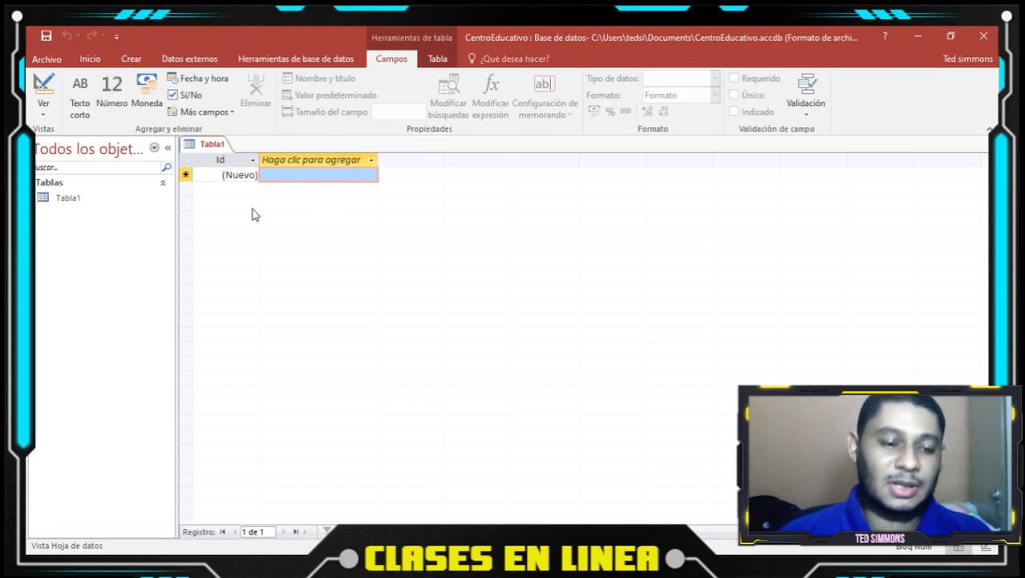
click(238, 175)
click(307, 174)
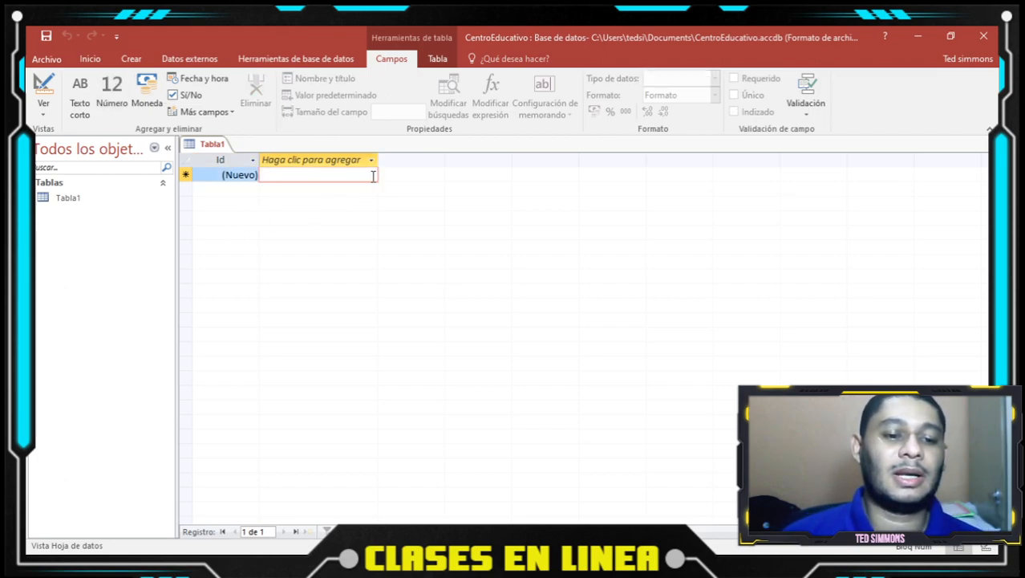
click(228, 174)
click(293, 176)
click(226, 174)
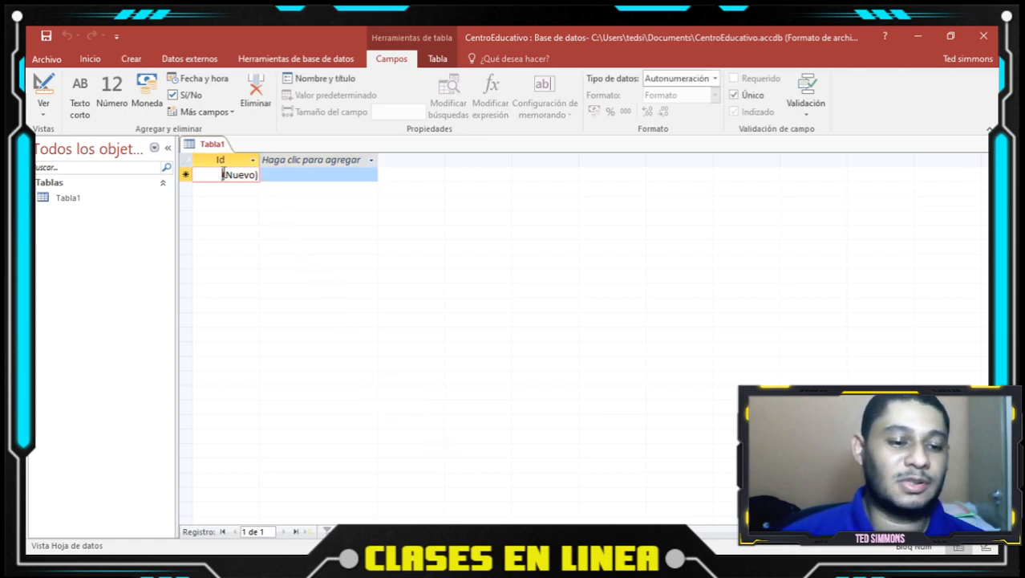
- Open the new table in design view as DatosProfesores and rename its Id field to IdProfesor
click(98, 202)
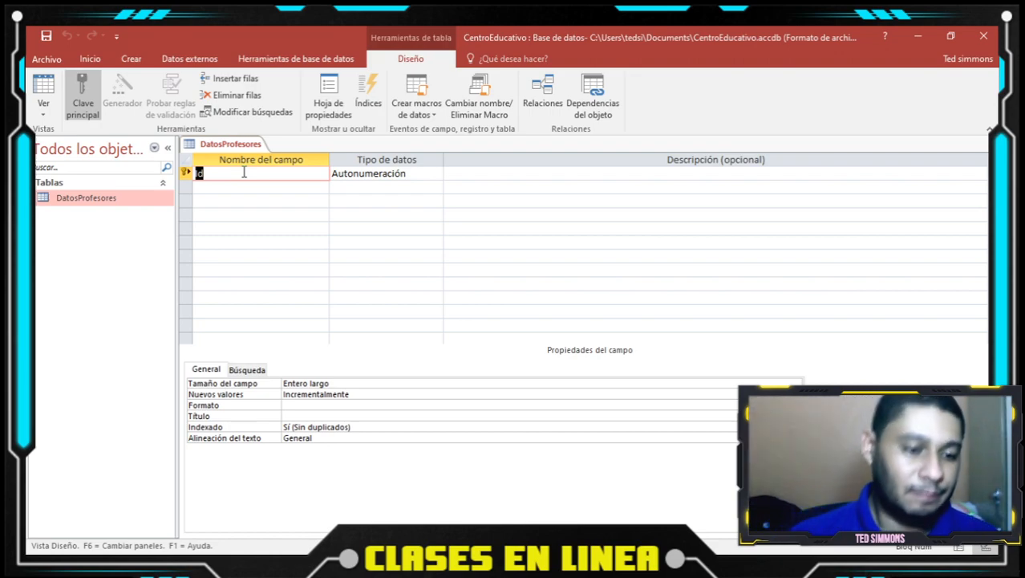
click(244, 173)
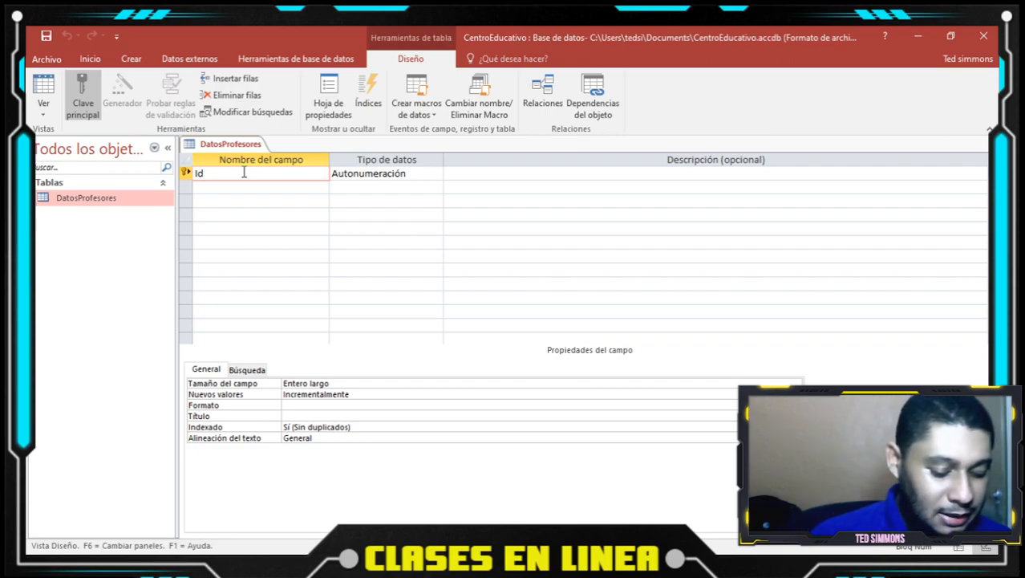
text(Pro)
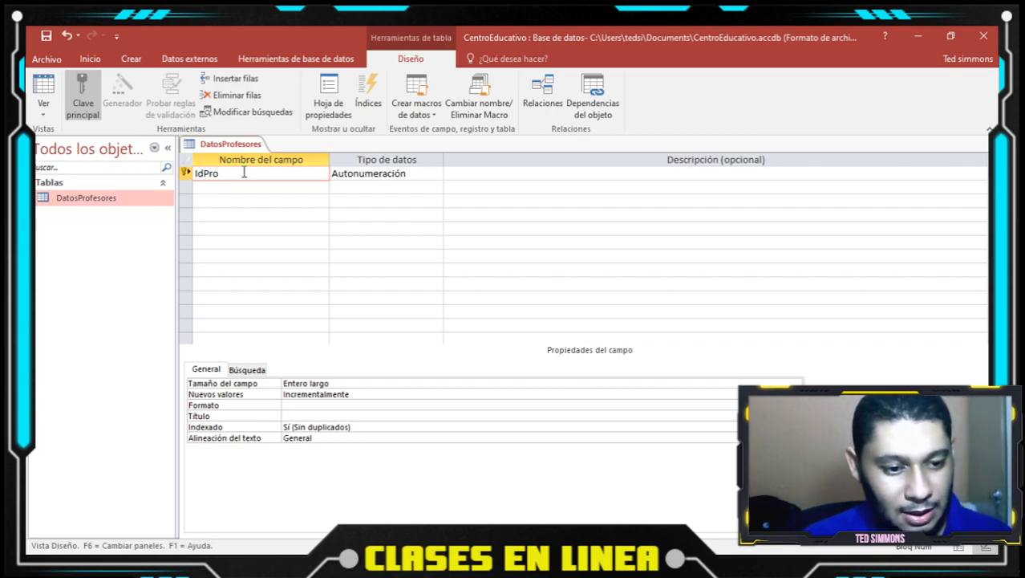
text(fesor)
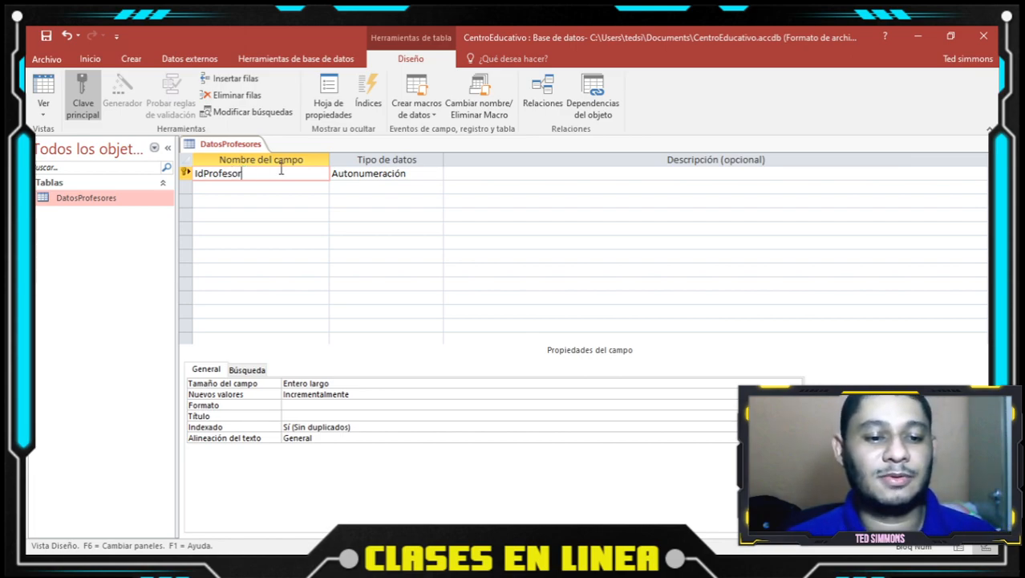
- Switch the IdProfesor field's data type to Número and back to Autonumeración
click(410, 172)
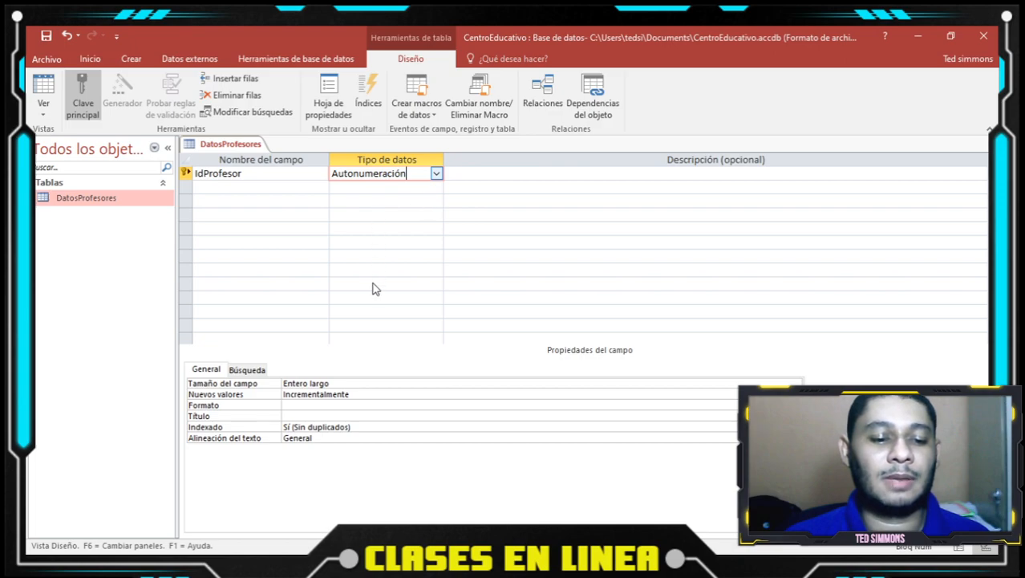
scroll(365, 213, up, 3)
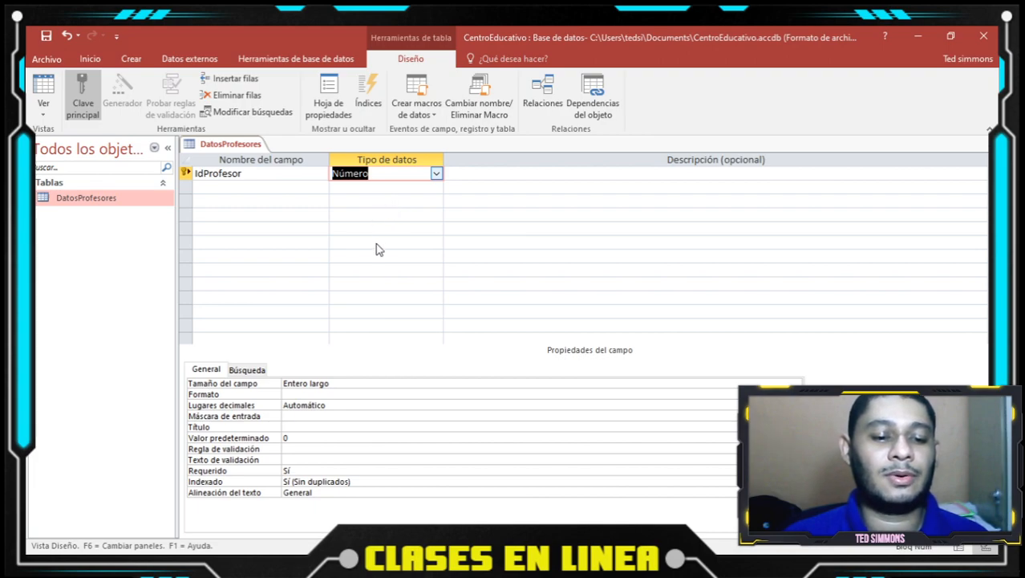
text(ación)
click(481, 168)
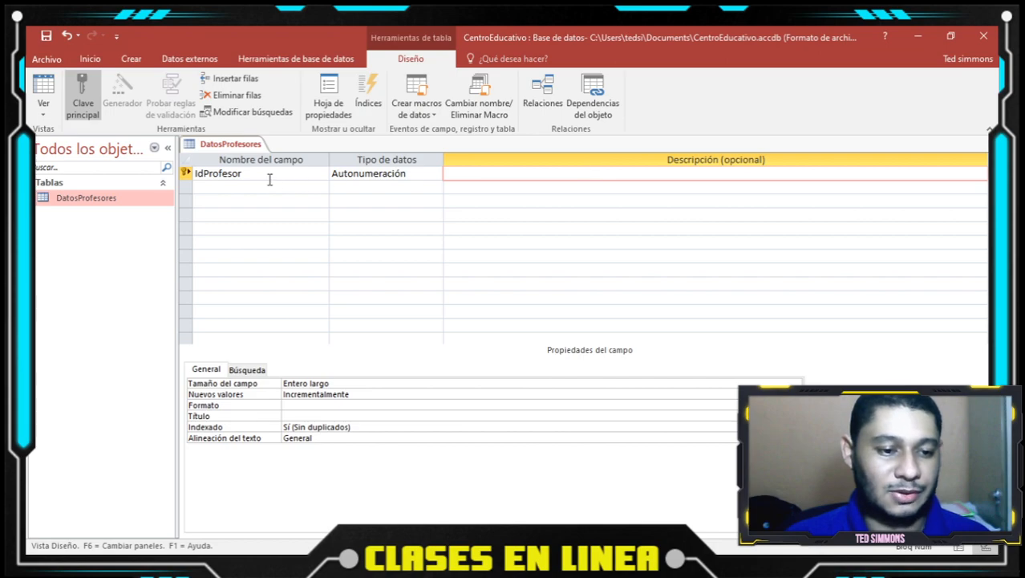
- Add a second field named NombProf with the data type Texto largo
click(244, 186)
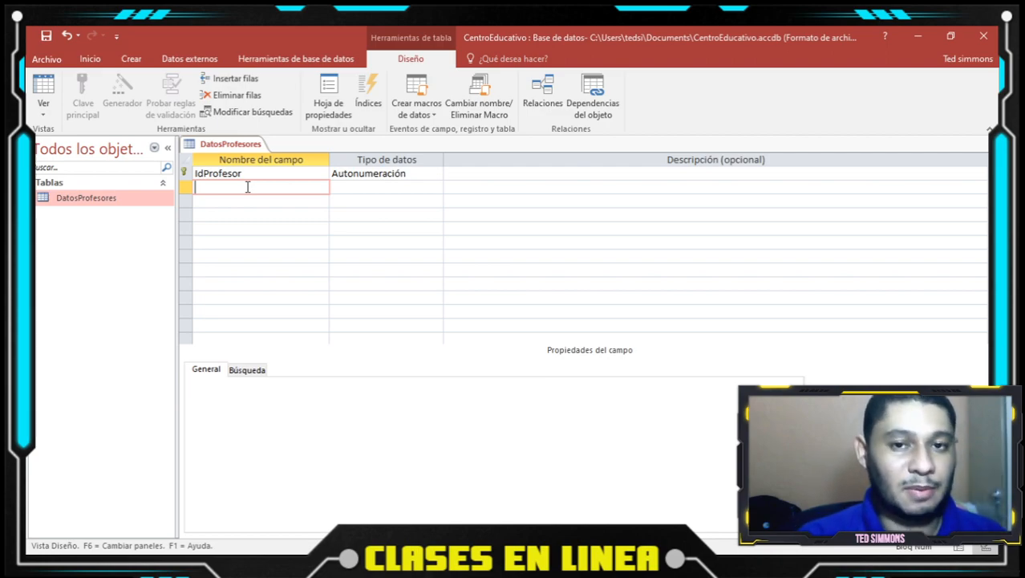
text(Nom)
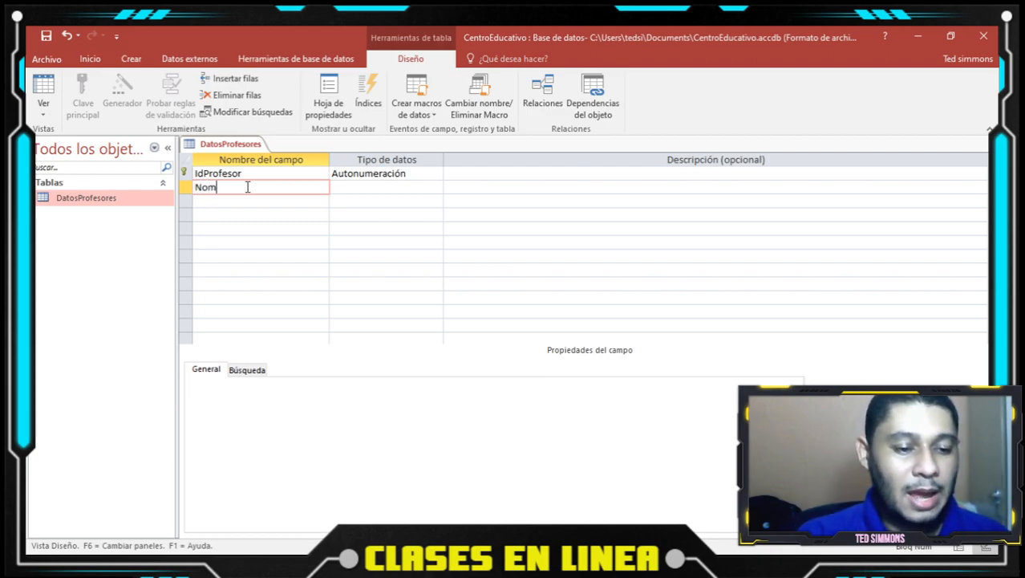
text(b)
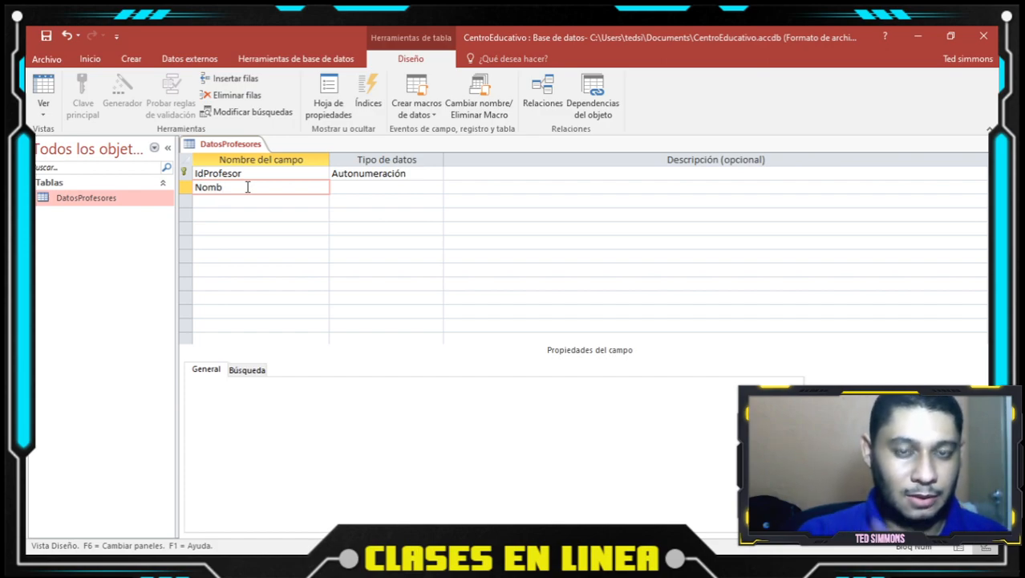
text(P)
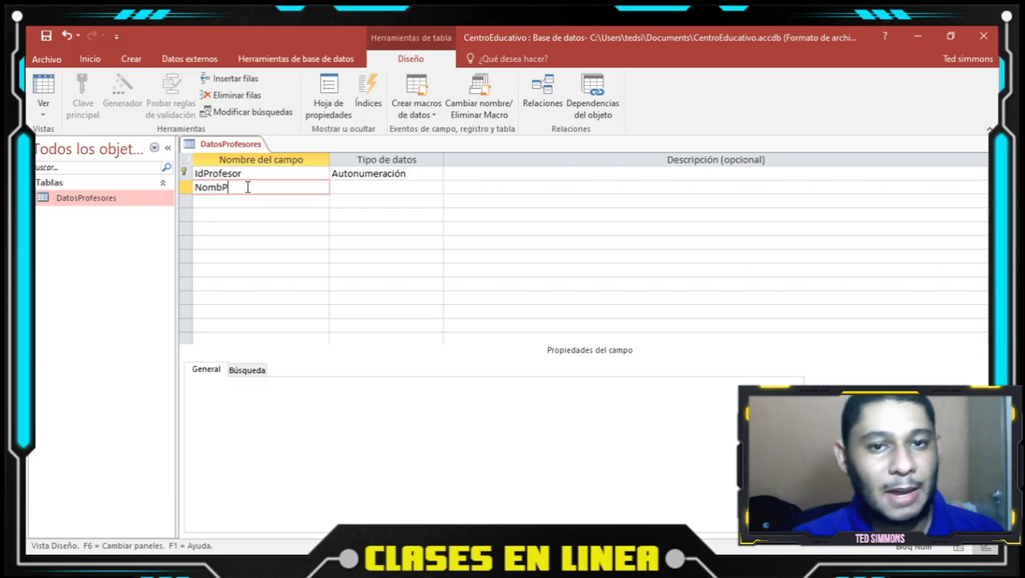
text(rof)
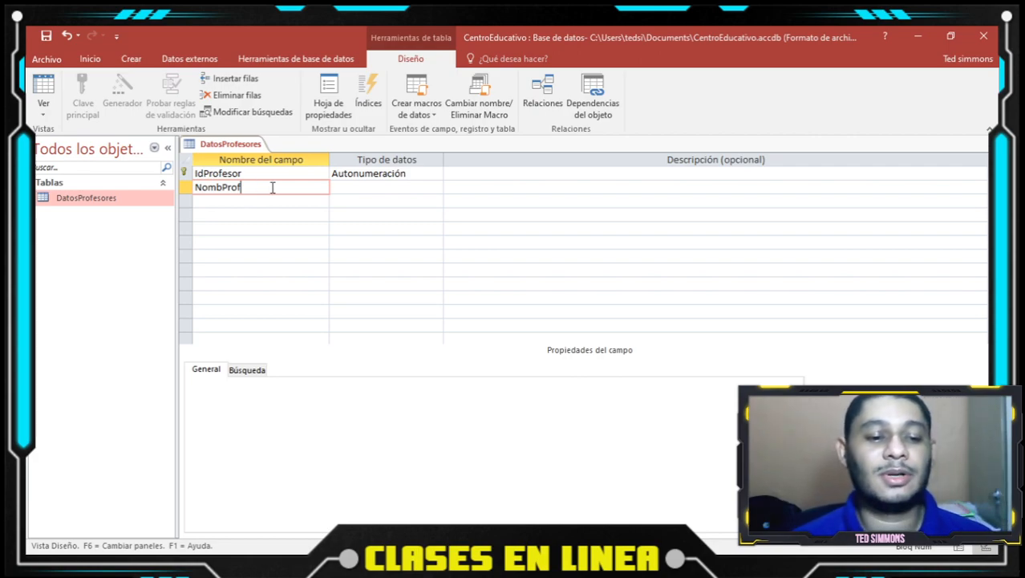
key(Tab)
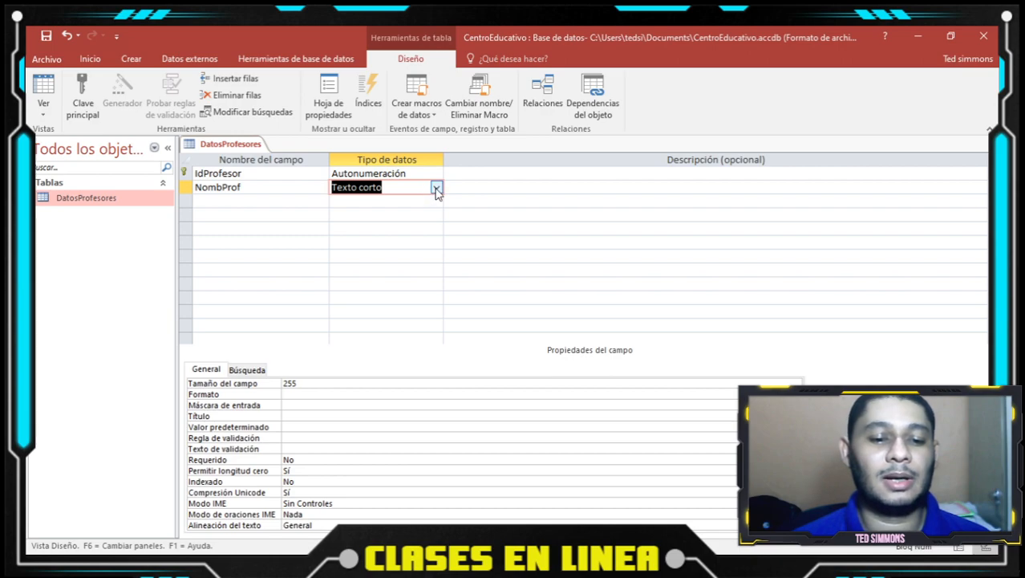
click(377, 213)
- Enter "Nombre el profesor" as the description of the NombProf field
click(470, 184)
text(Nombre )
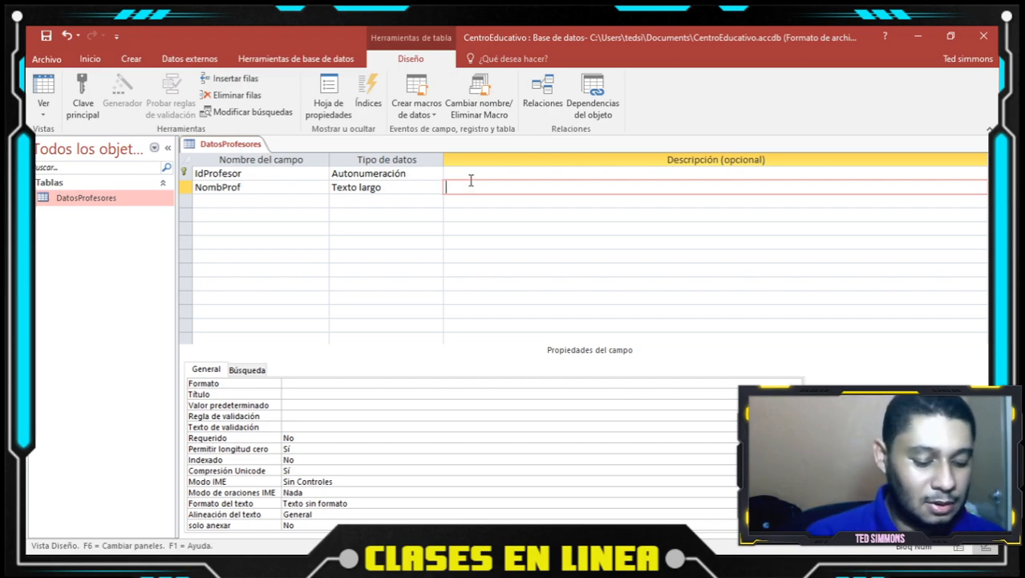
text(el )
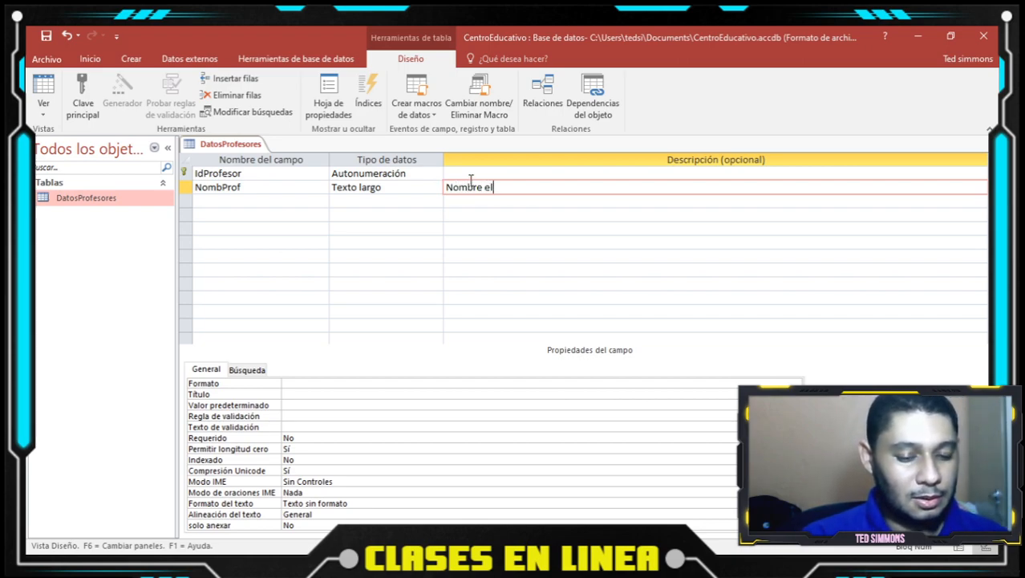
text(profesor)
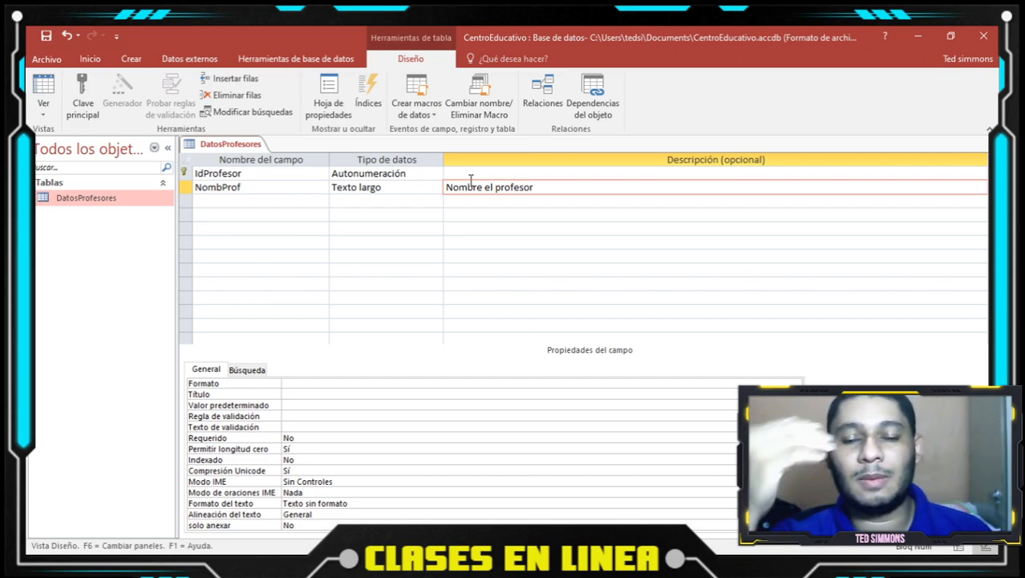
- Enter "Numero de maestro" as the description of the IdProfesor field
click(471, 173)
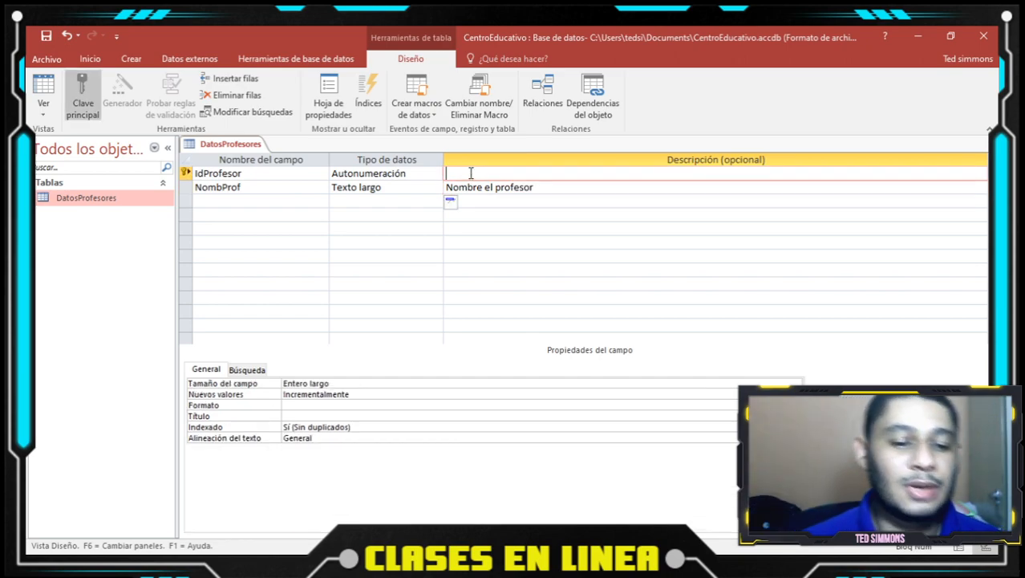
text(Id)
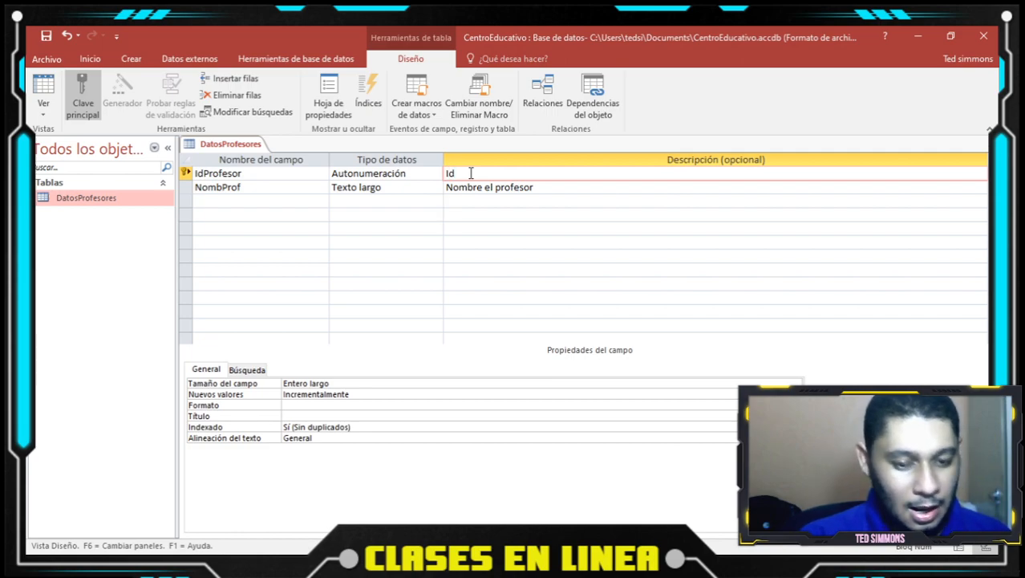
key(BackSpace)
key(BackSpace)
text(nu)
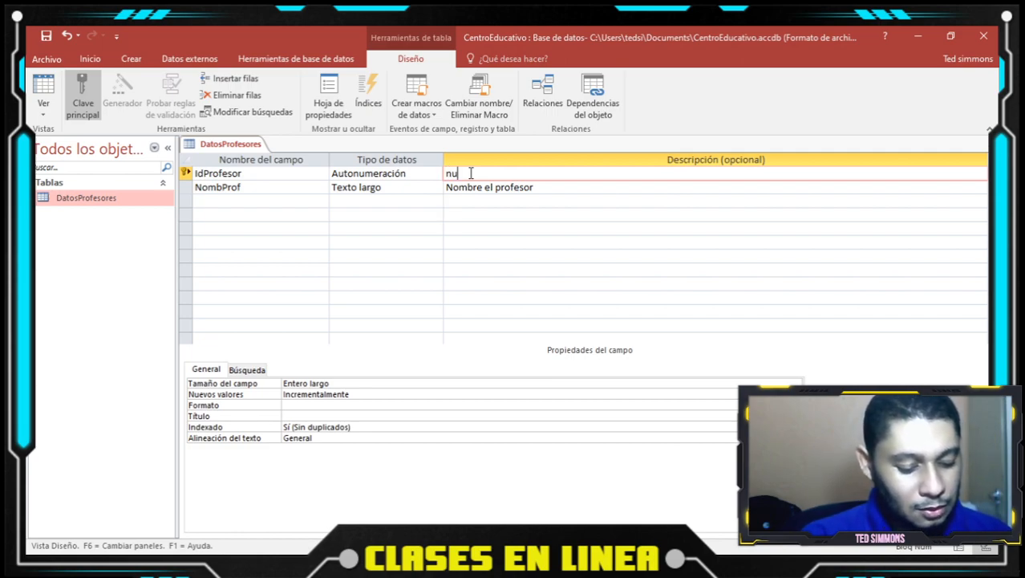
text(mero de maestro)
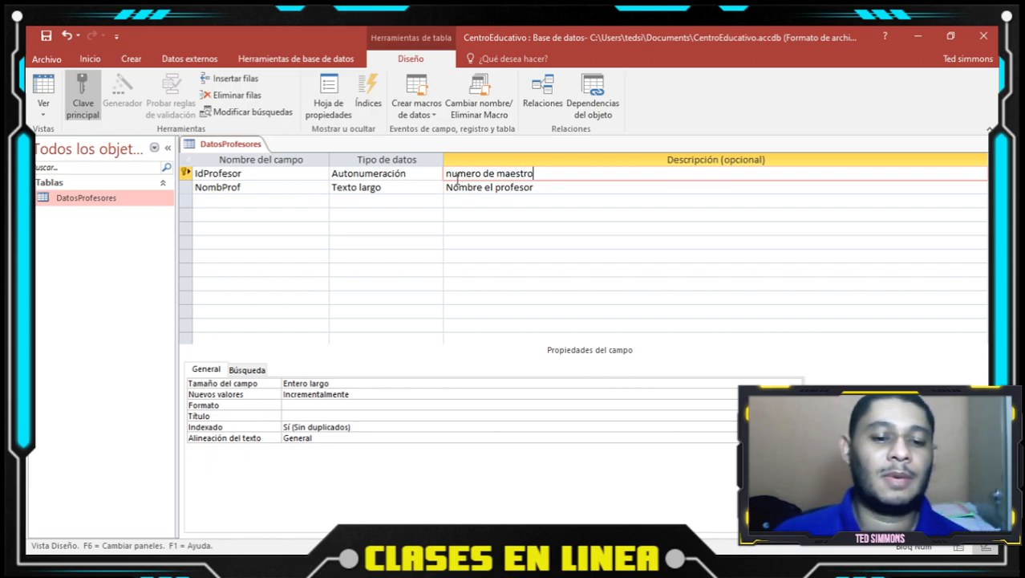
drag(453, 174, 448, 173)
text(N)
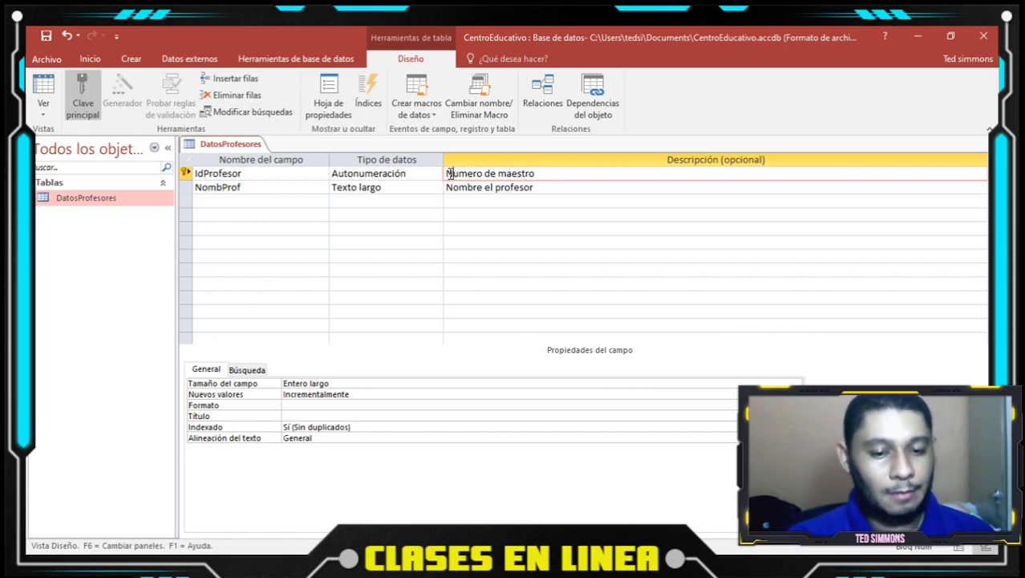
click(241, 203)
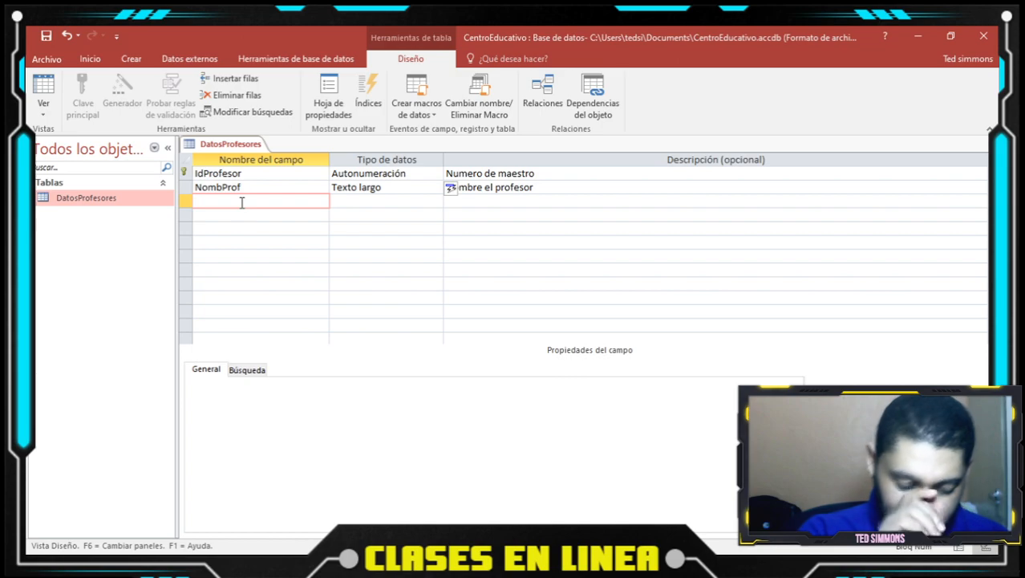
text(Sexo)
key(BackSpace)
key(BackSpace)
key(BackSpace)
key(BackSpace)
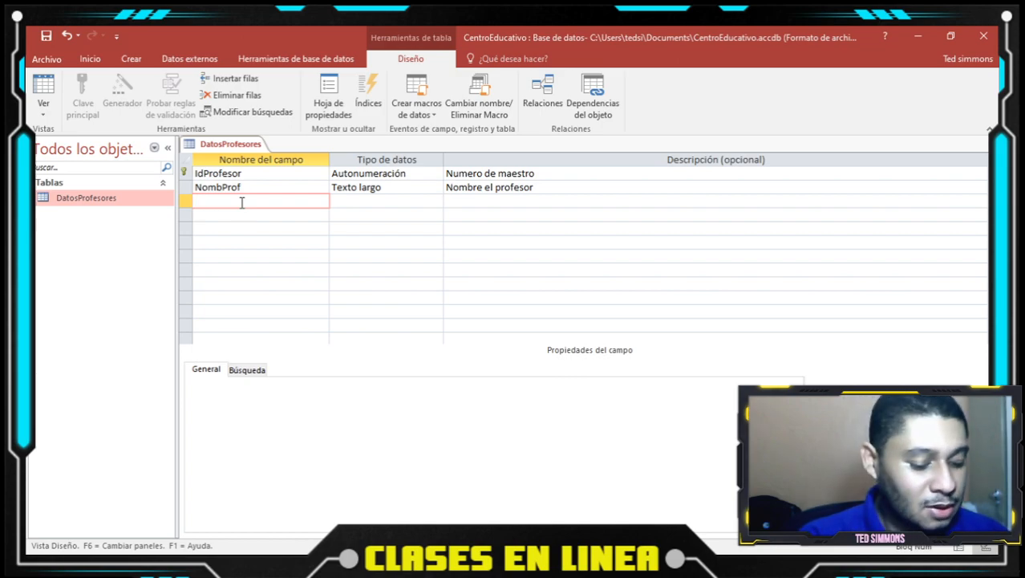
- Add a third field named FechaNac with the data type Fecha/Hora
text(Feha)
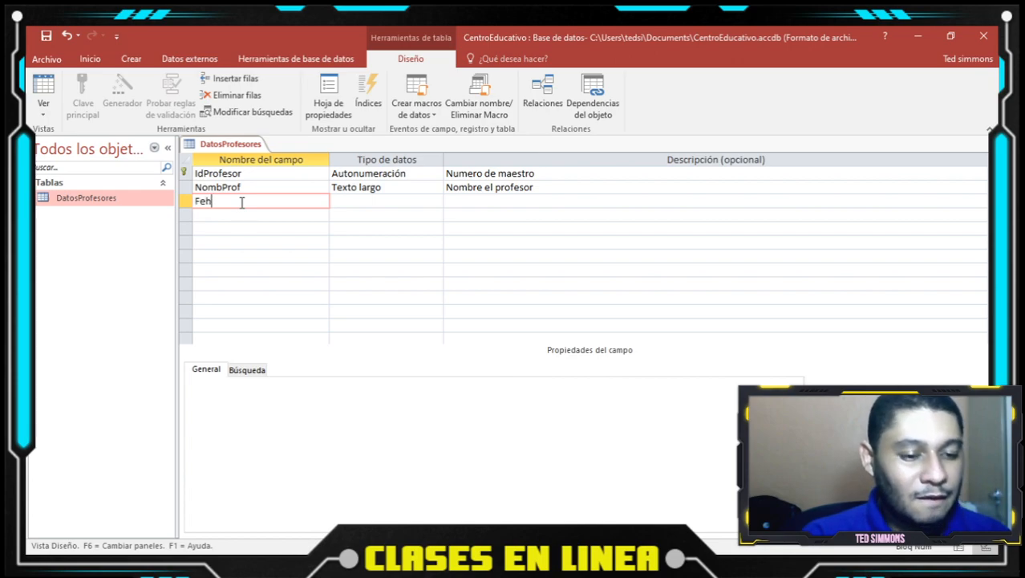
key(BackSpace)
key(BackSpace)
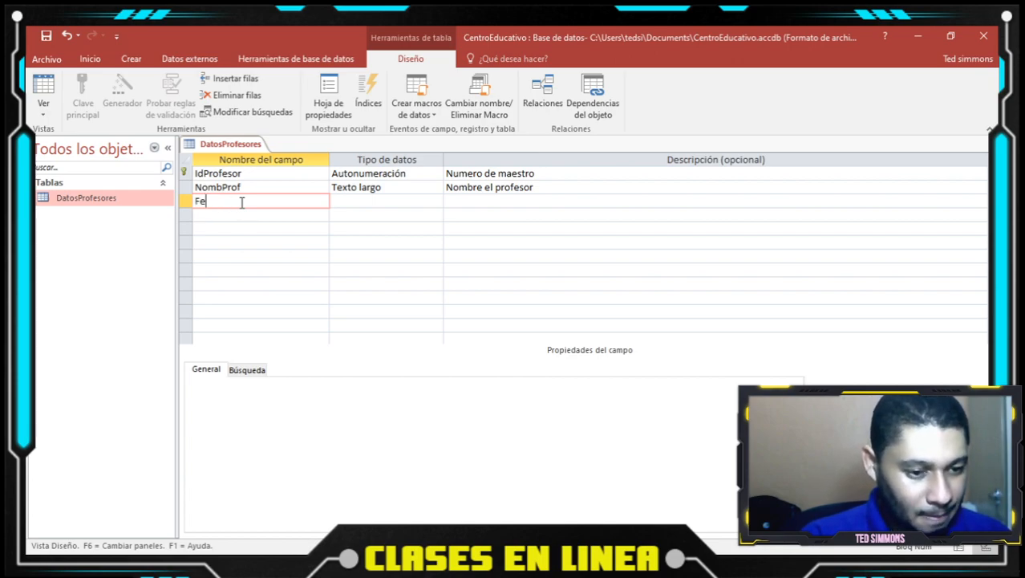
text(chaNac)
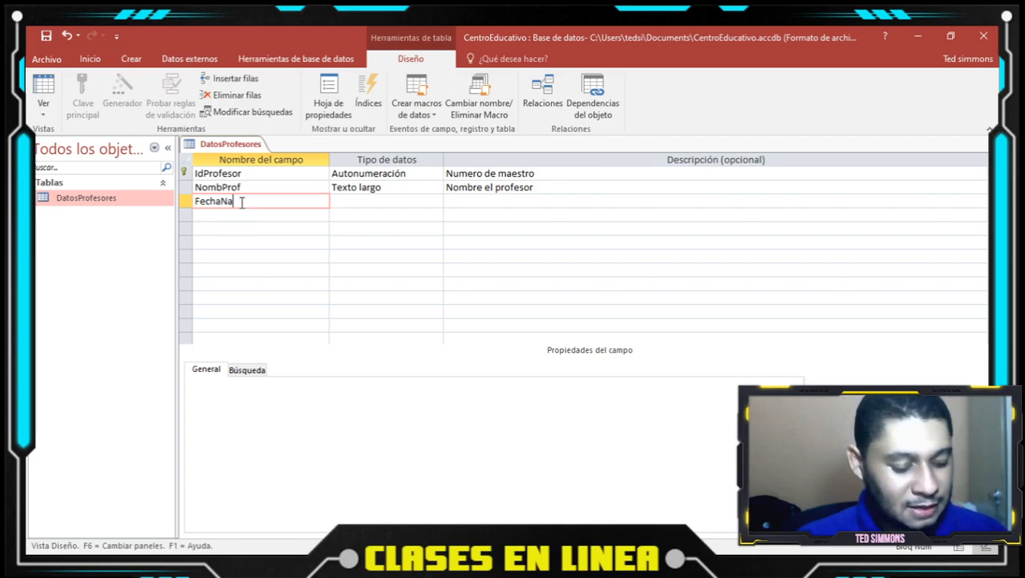
click(359, 201)
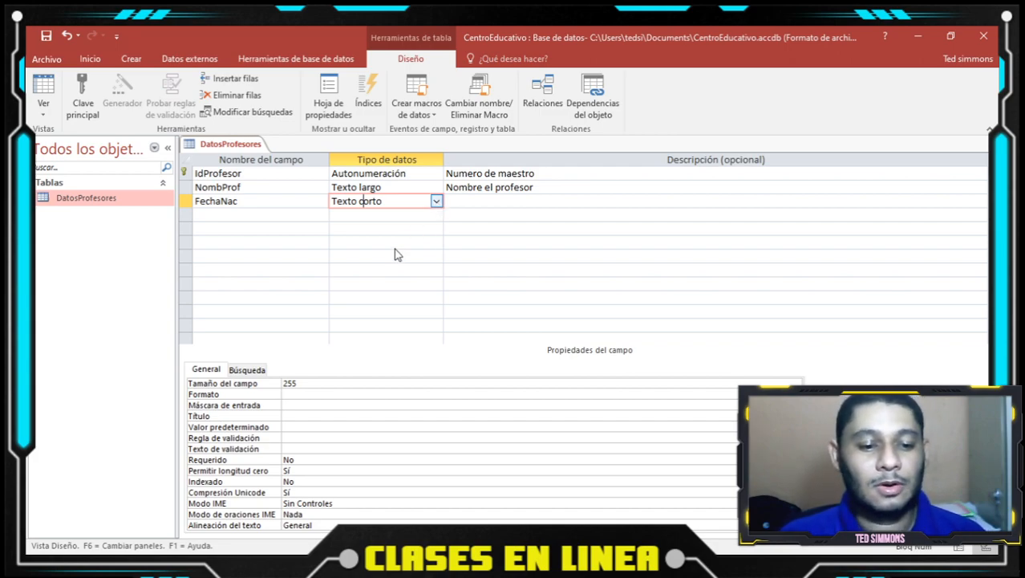
text(f)
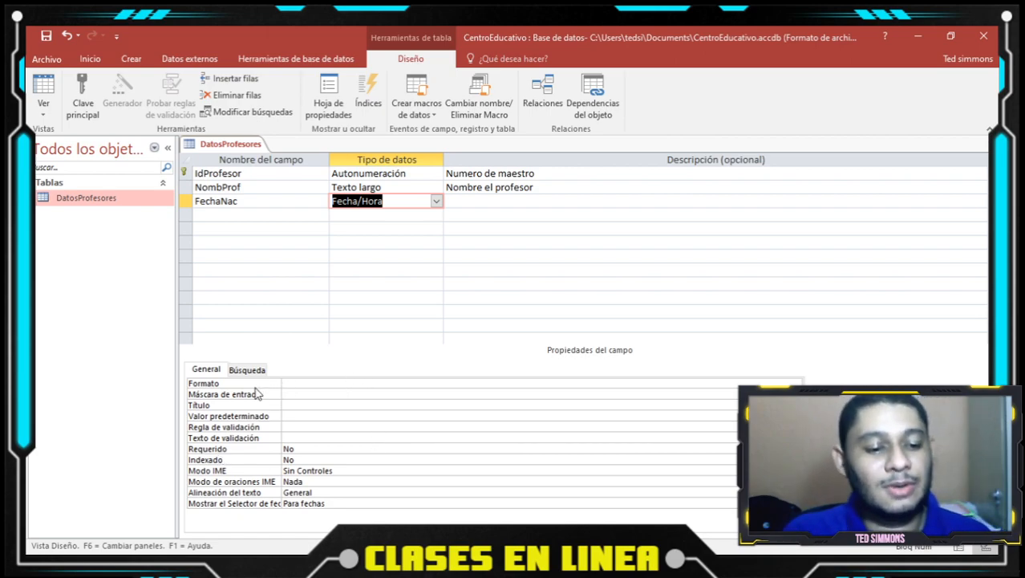
- Set the FechaNac field's format to Fecha corta and enter "Fecha de Nacimiento" as its description
click(290, 382)
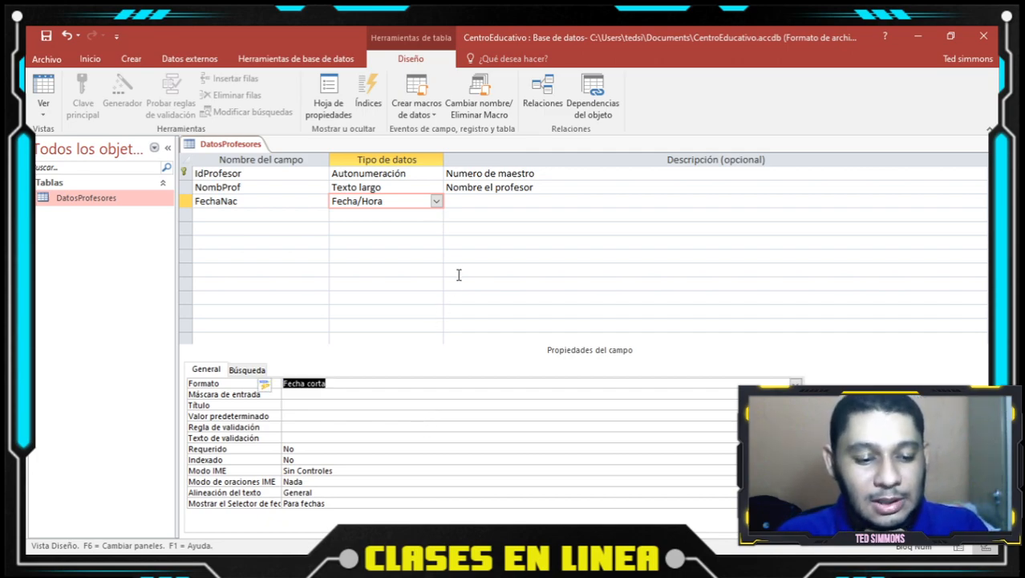
click(506, 202)
text(Fecha de Nacim)
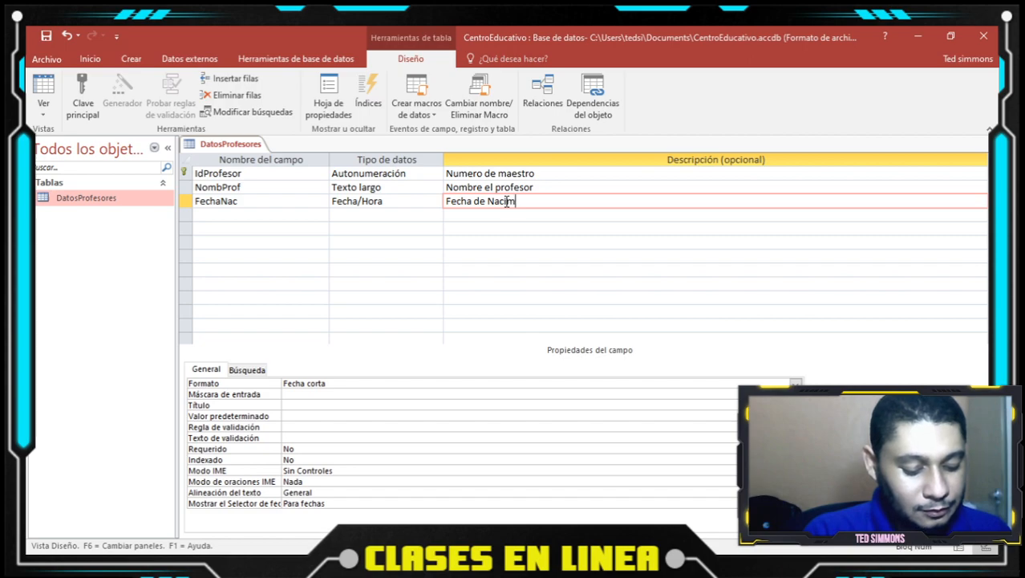
text(iento)
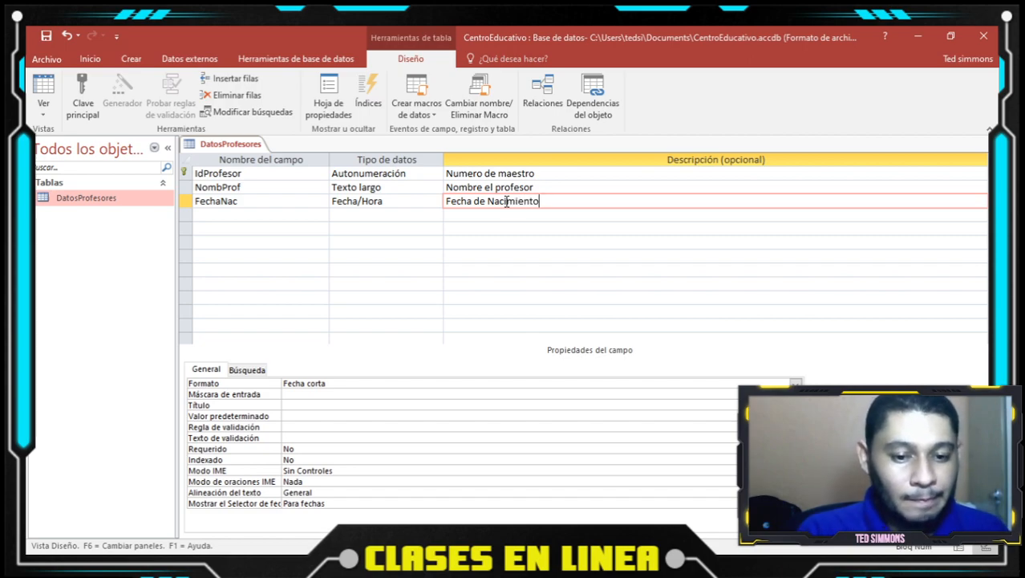
- Add a fourth field named Sexo with the data type Texto corto
click(290, 215)
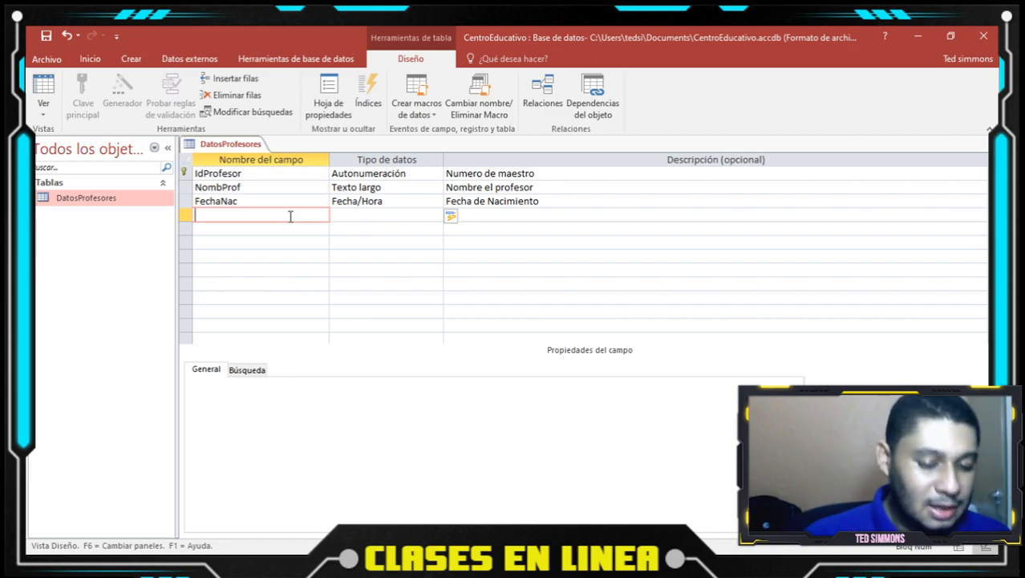
text(SExo)
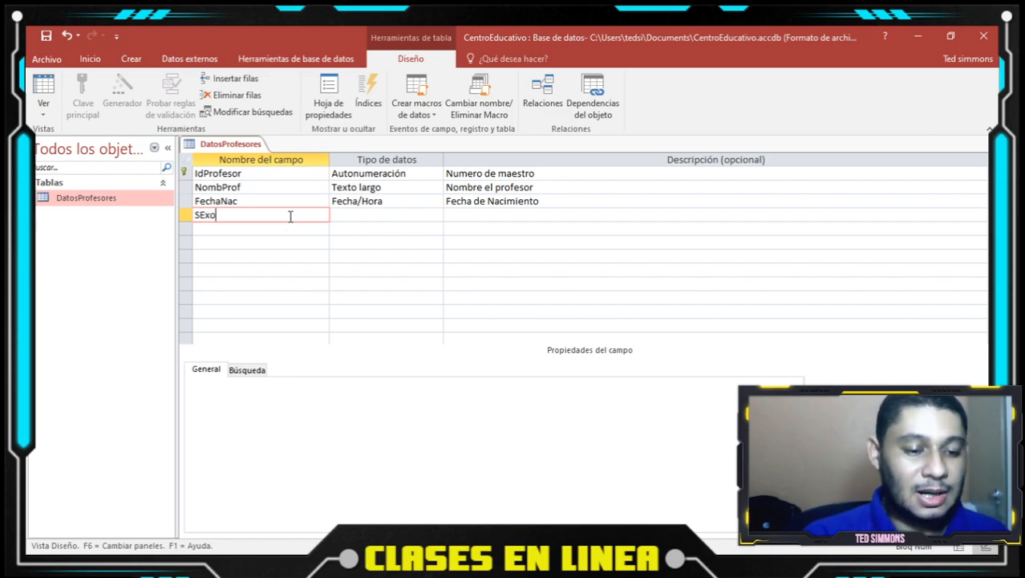
key(BackSpace)
key(BackSpace)
text(exo)
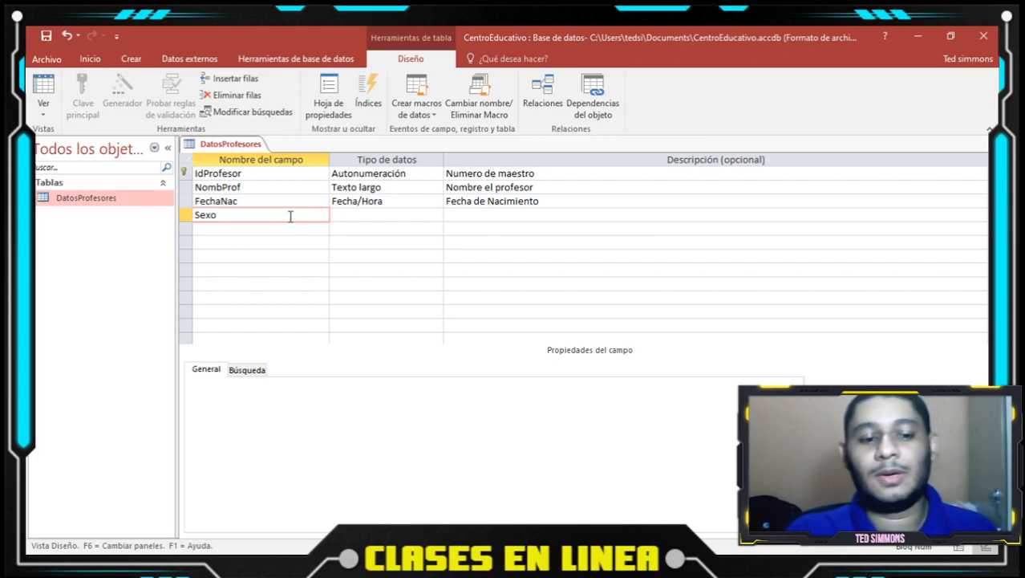
click(407, 217)
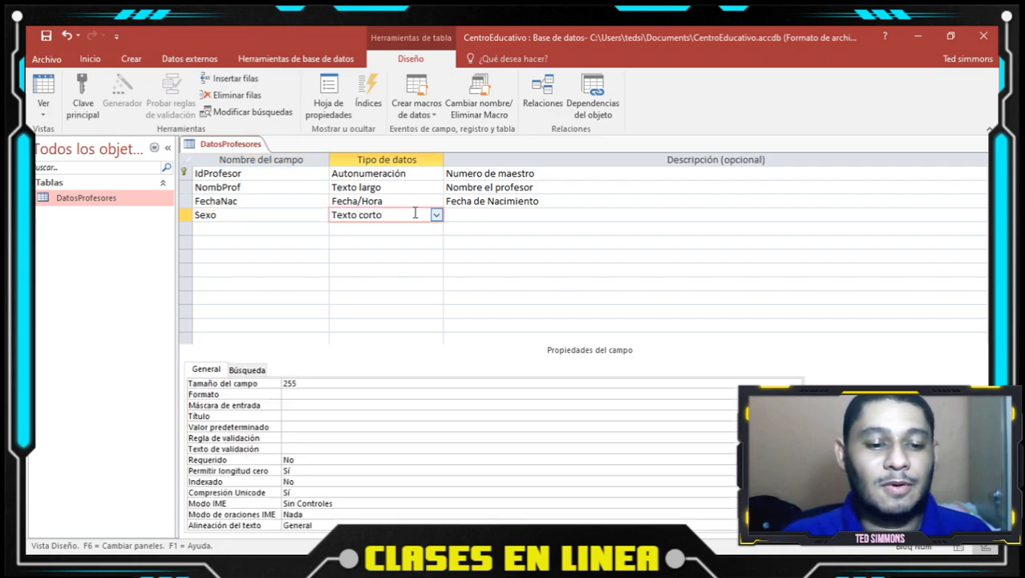
- Enter "Sexo" as the description of the Sexo field
click(478, 214)
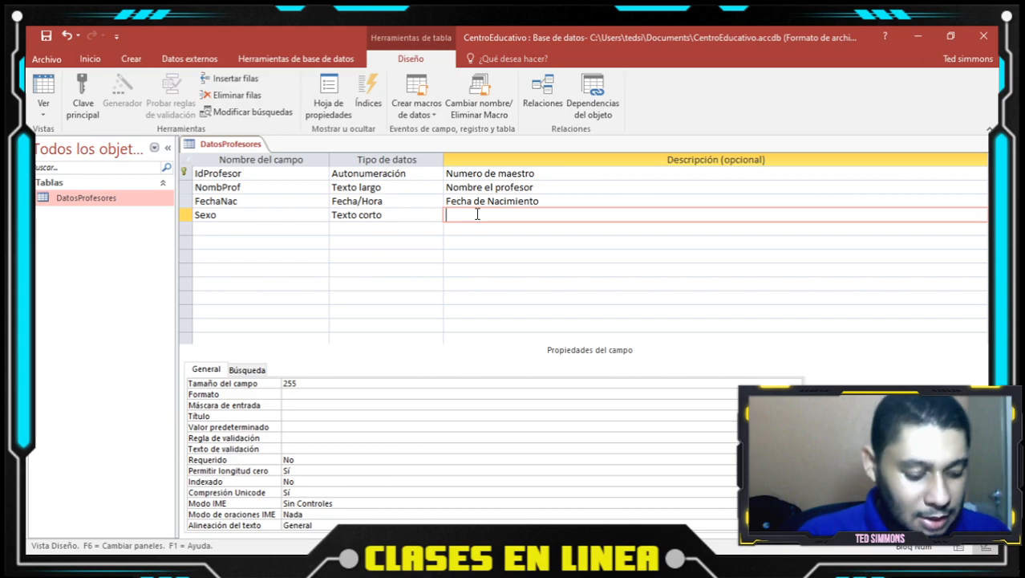
text(Se)
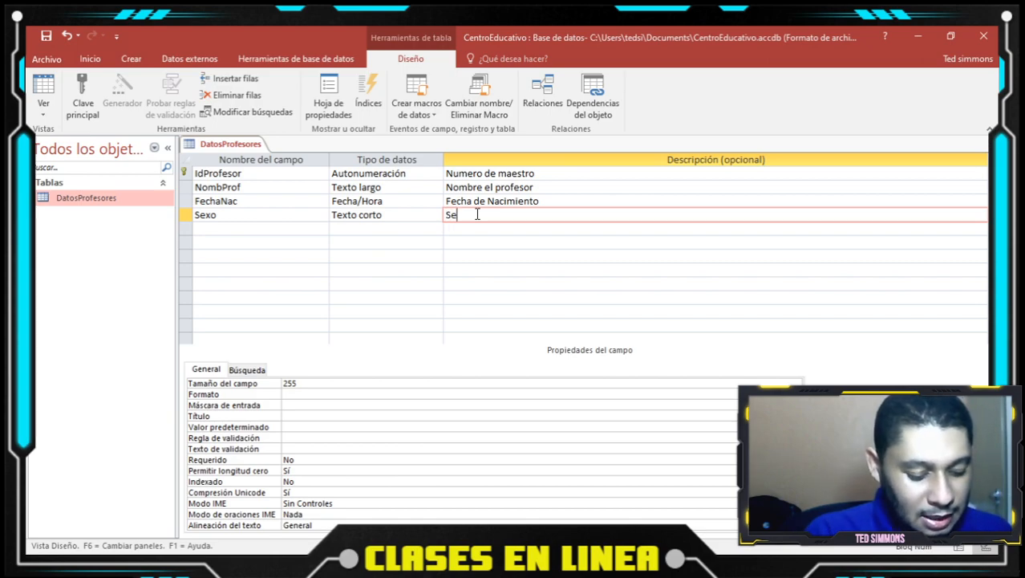
text(xo)
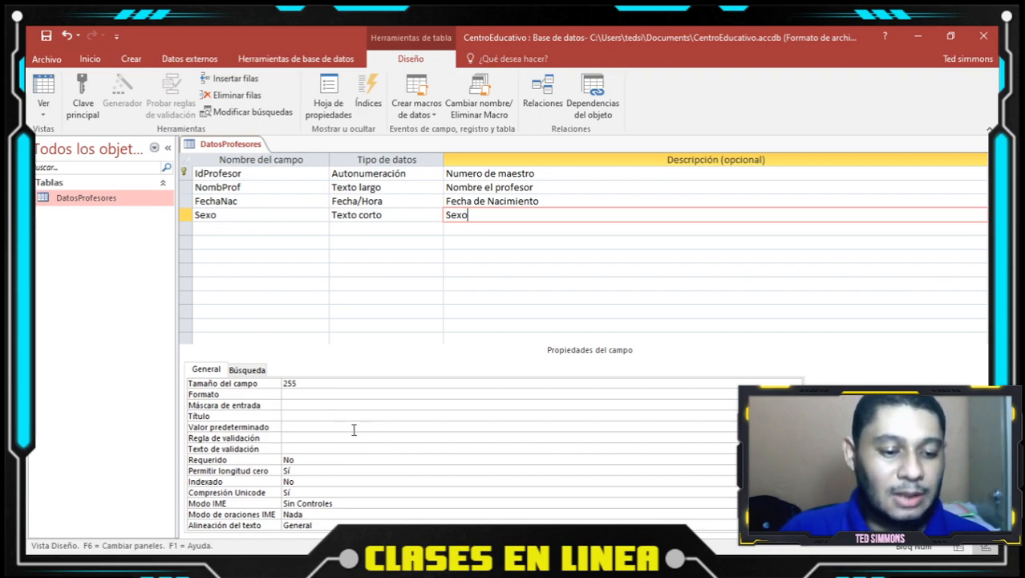
- Set the field size of the Sexo field to 2
click(316, 397)
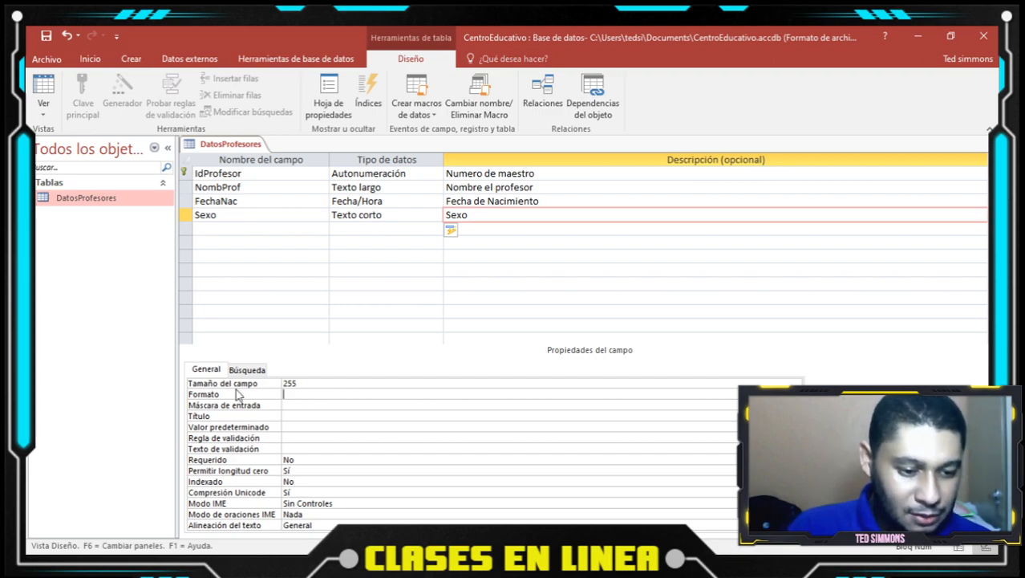
click(307, 383)
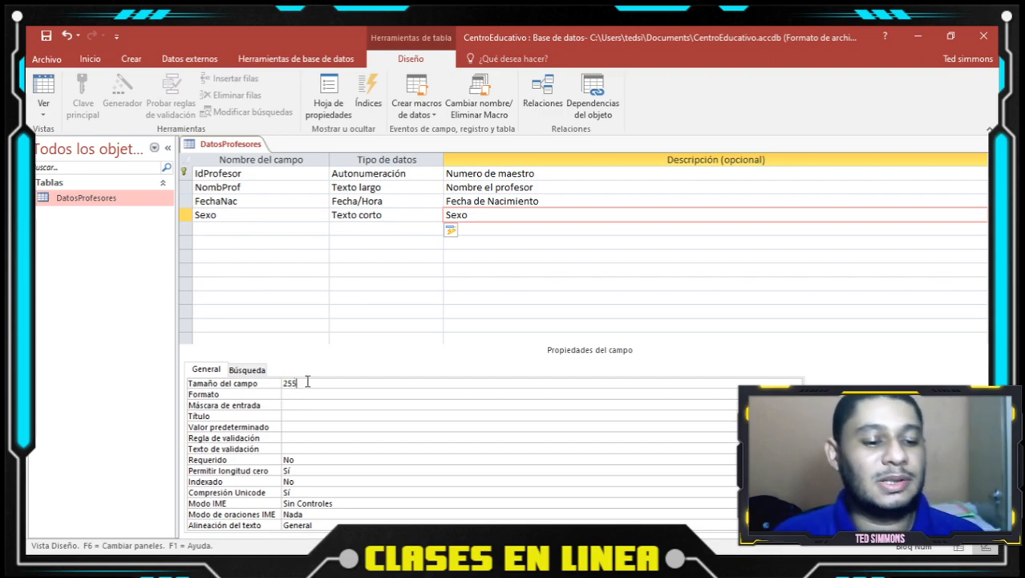
drag(306, 383, 283, 384)
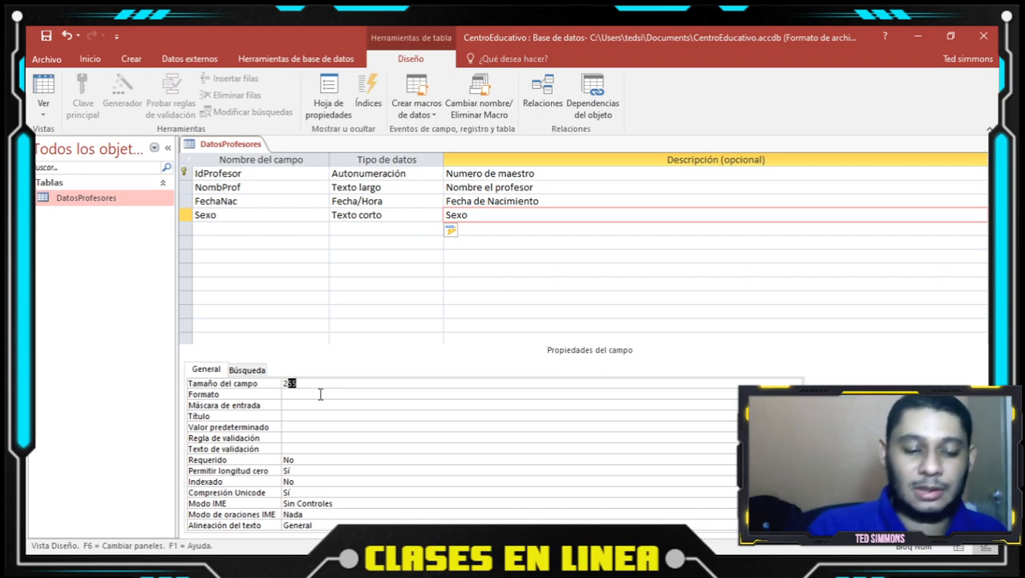
text(2)
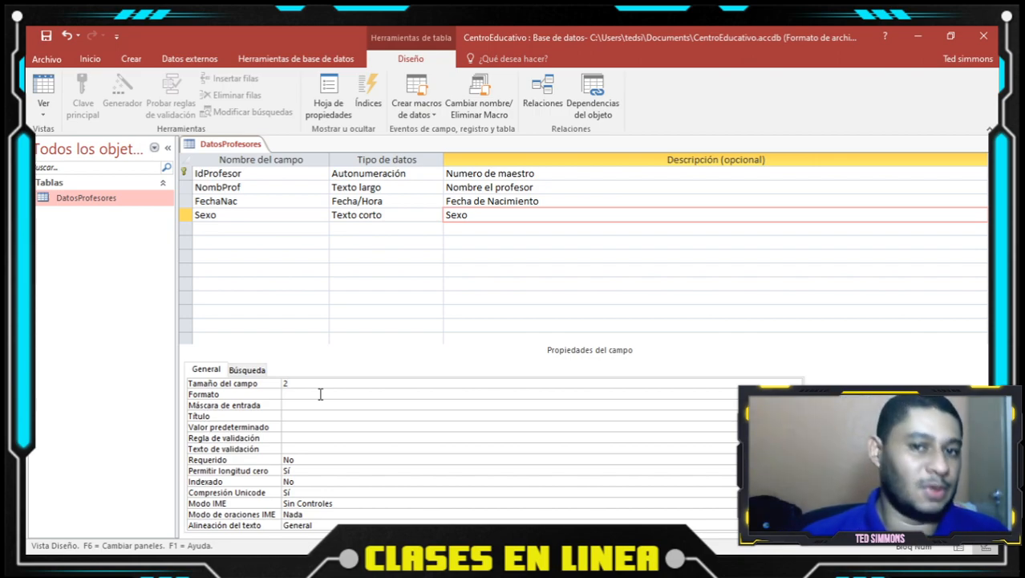
- Add a fifth field named Telefono with the data type Número
click(214, 229)
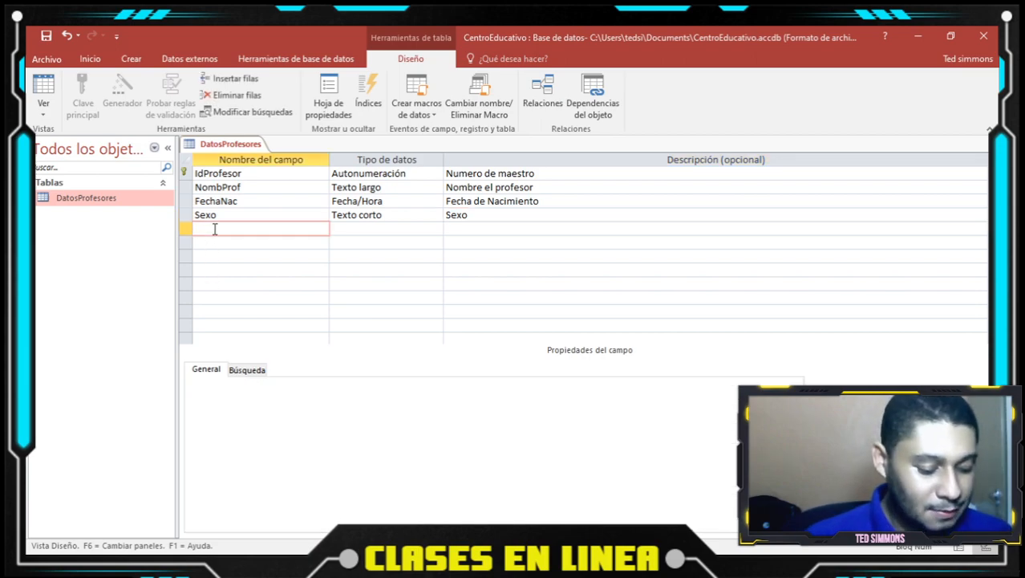
text(Te)
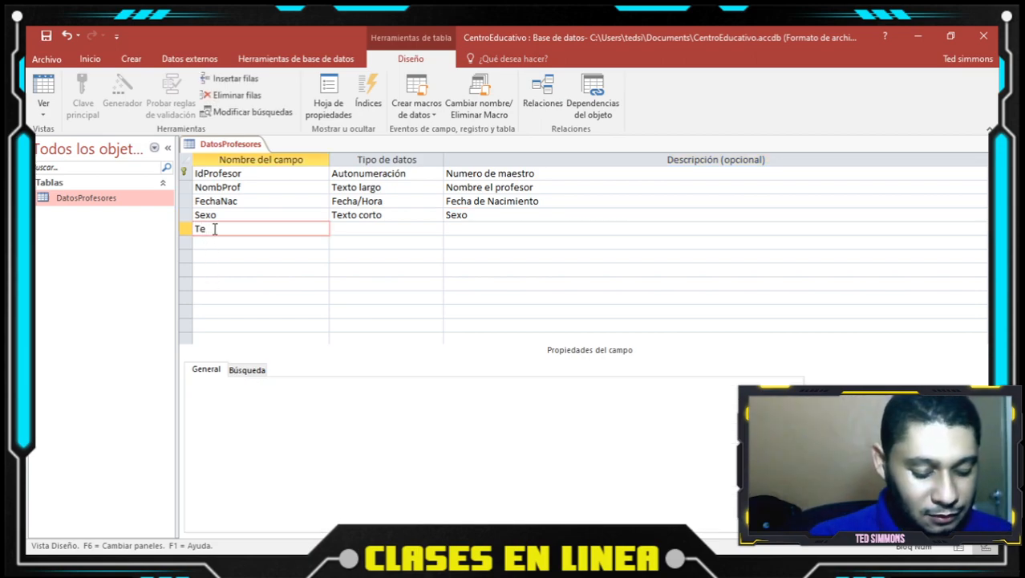
text(lefono)
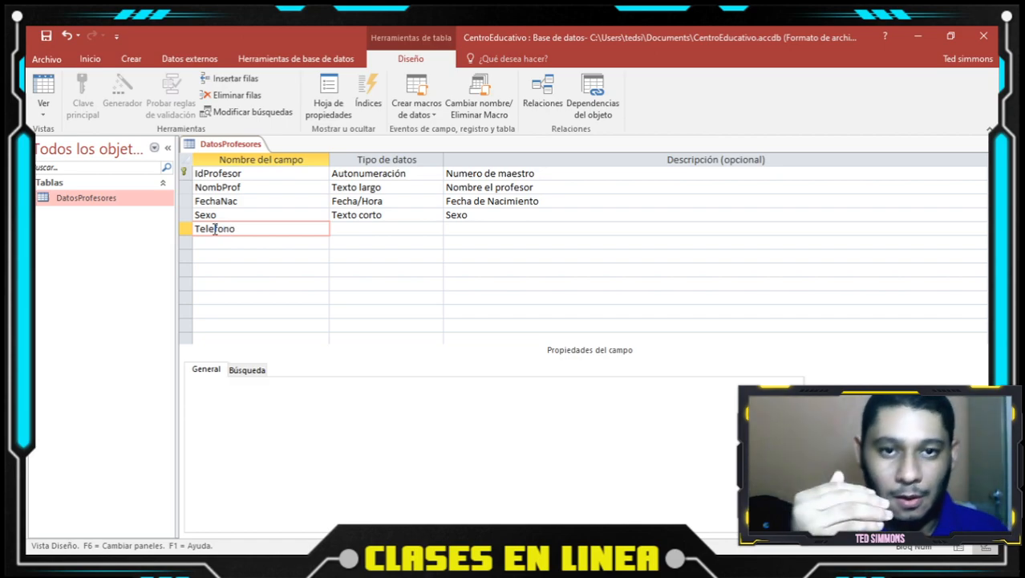
click(369, 229)
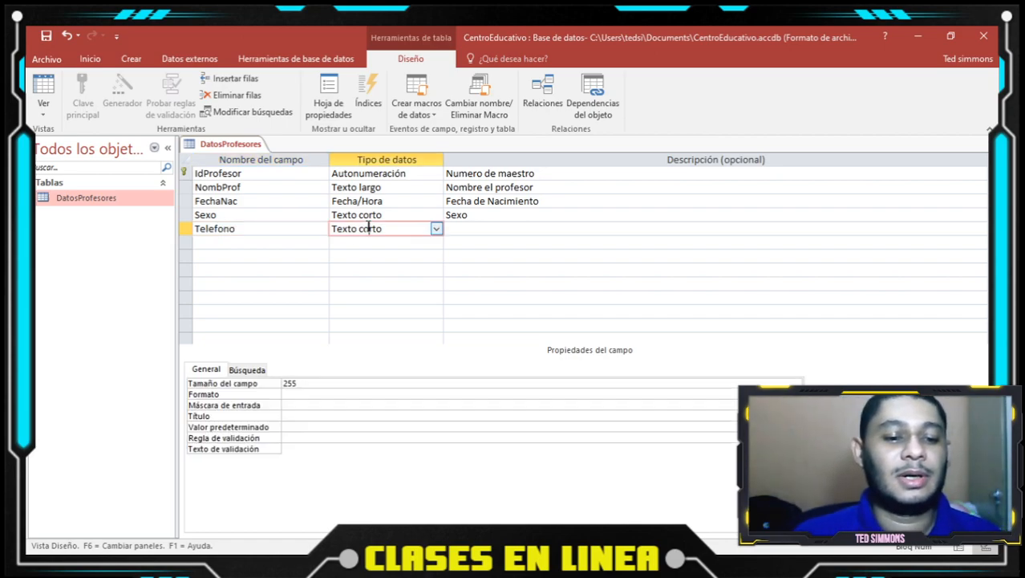
click(437, 230)
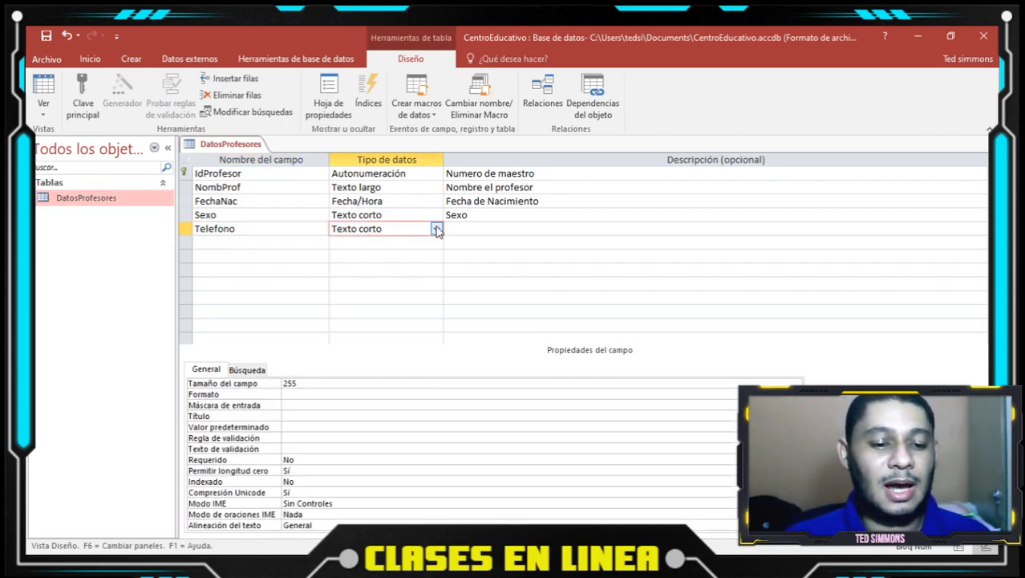
click(385, 269)
- Enter "Telofono/ celular" as the description of the Telefono field
click(479, 228)
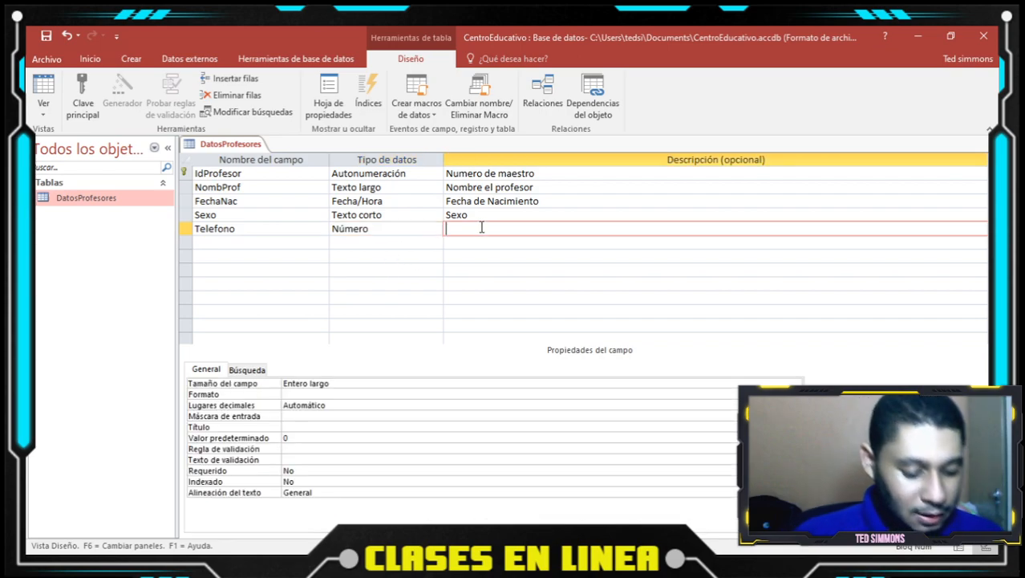
text(Telefo)
key(BackSpace)
key(BackSpace)
key(BackSpace)
key(BackSpace)
text(lefono)
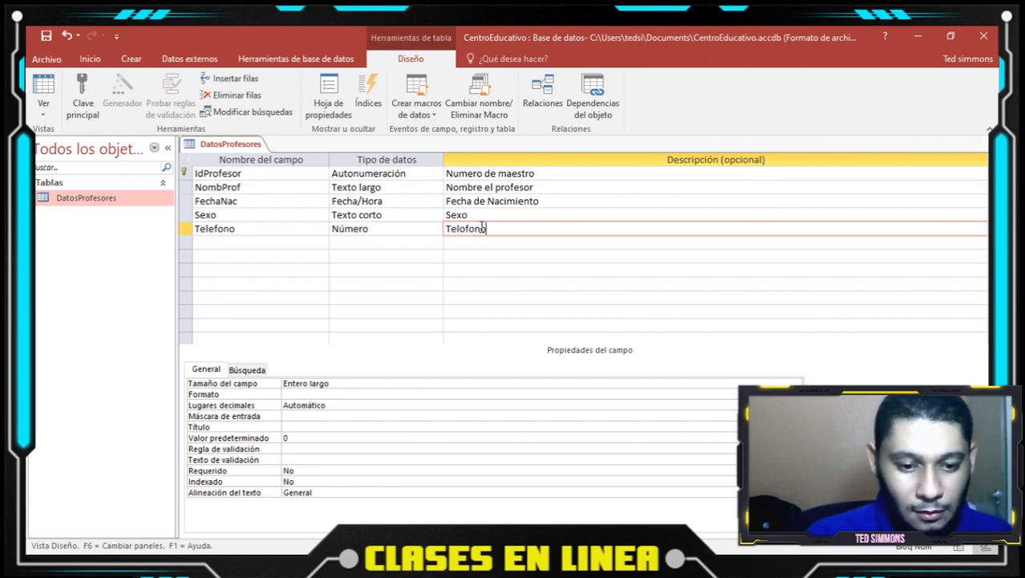
text(/ celular)
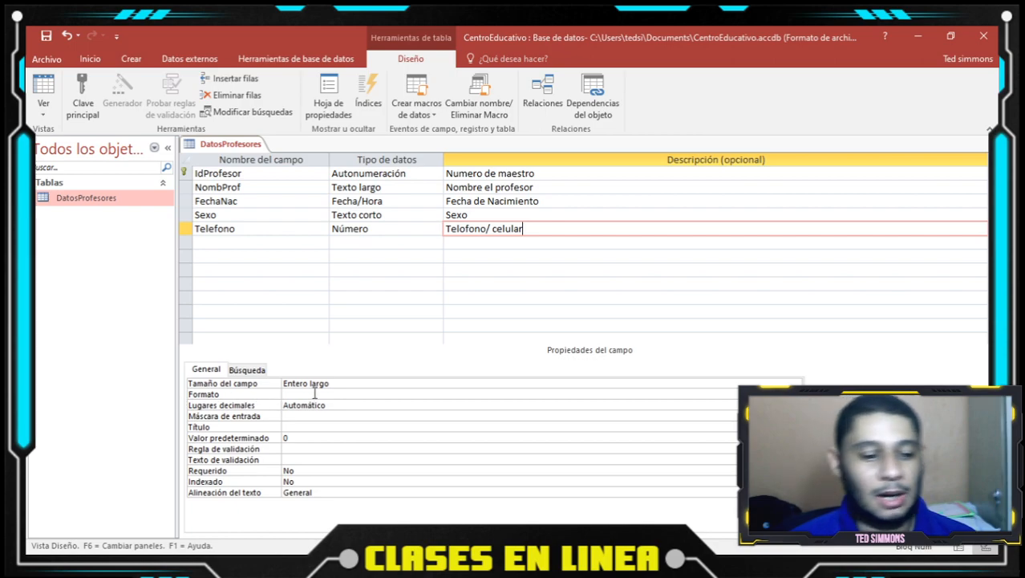
- Set the field size of the Telefono field to Entero
click(347, 383)
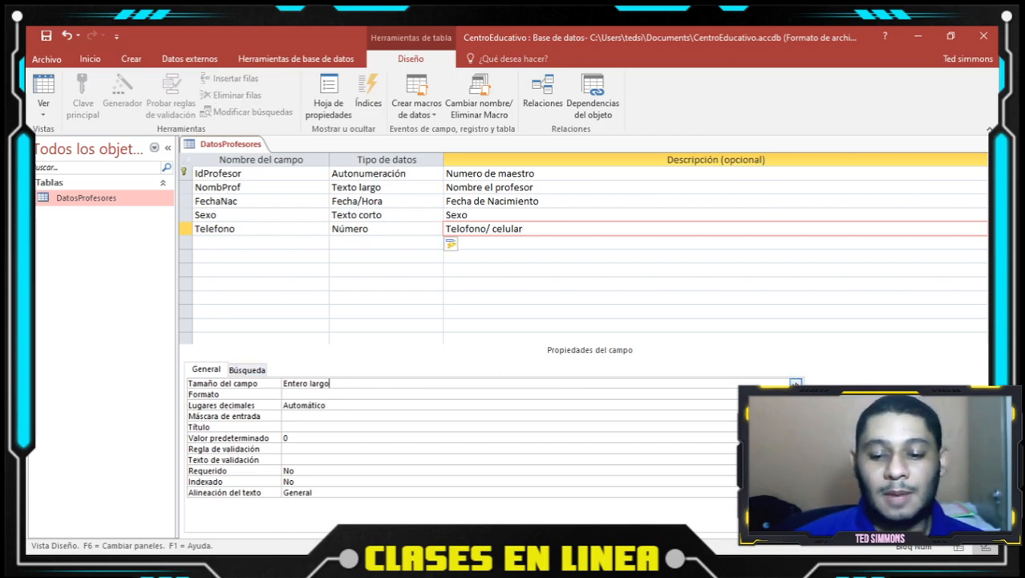
click(311, 408)
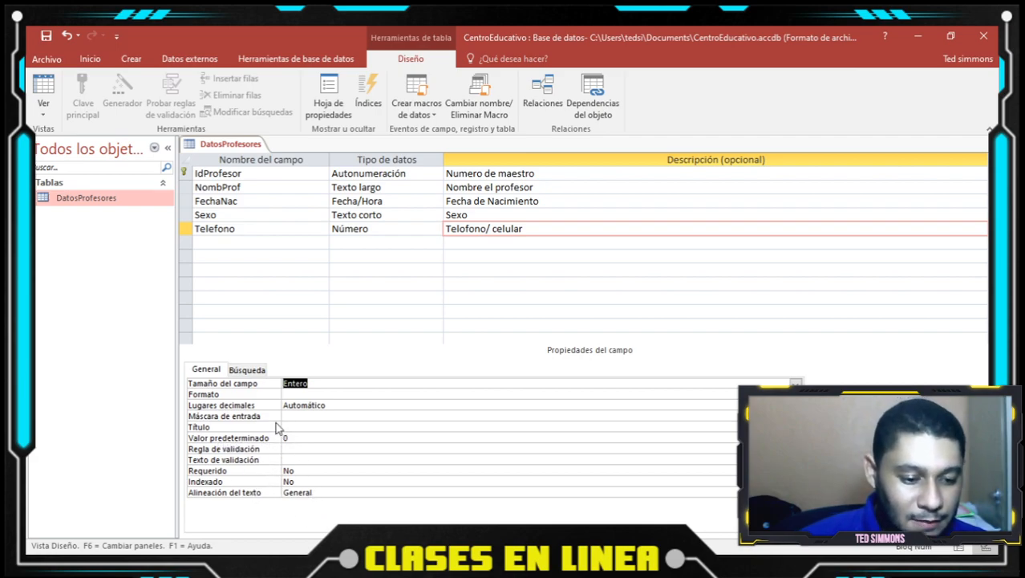
click(308, 394)
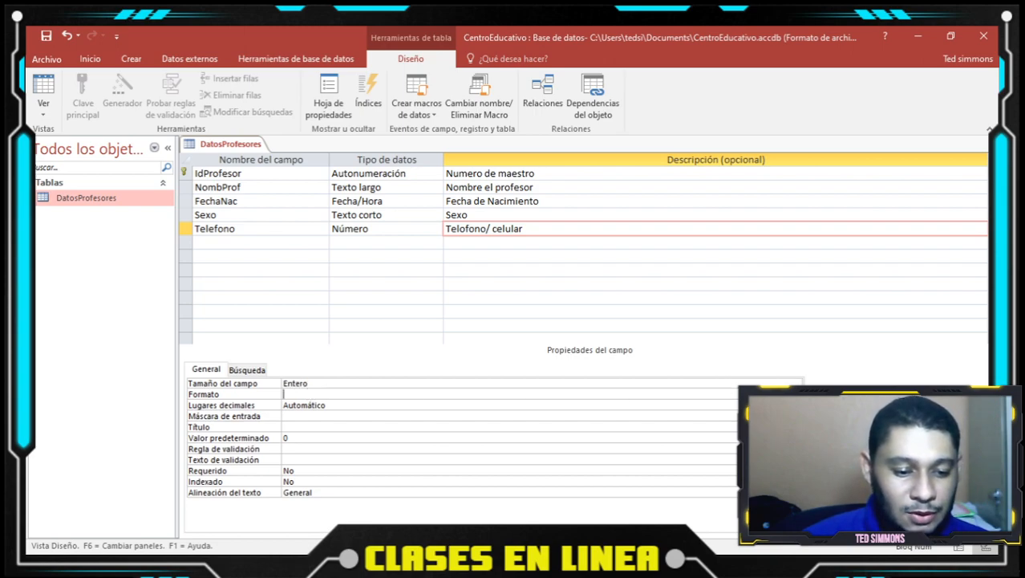
click(346, 384)
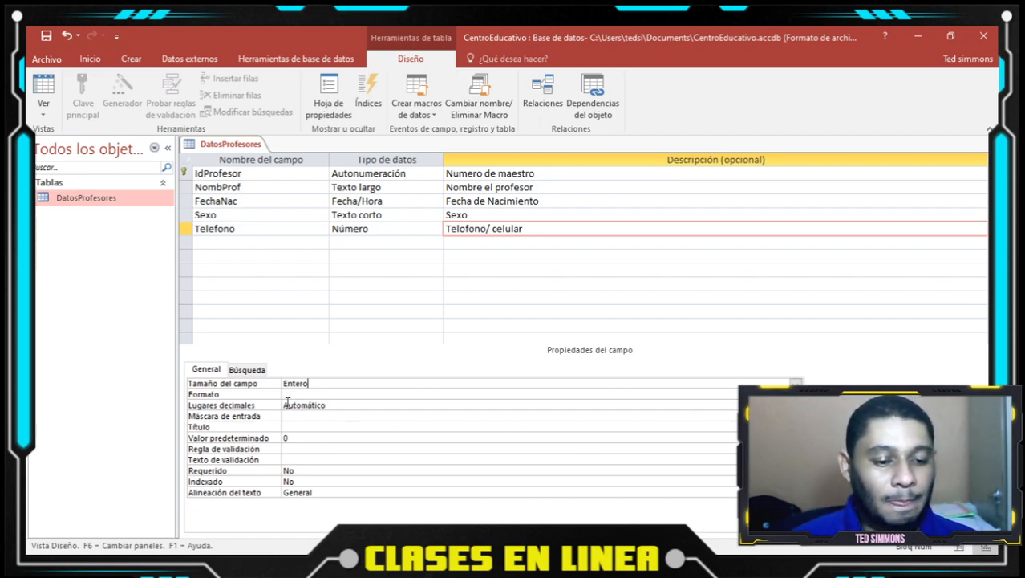
click(248, 370)
click(207, 370)
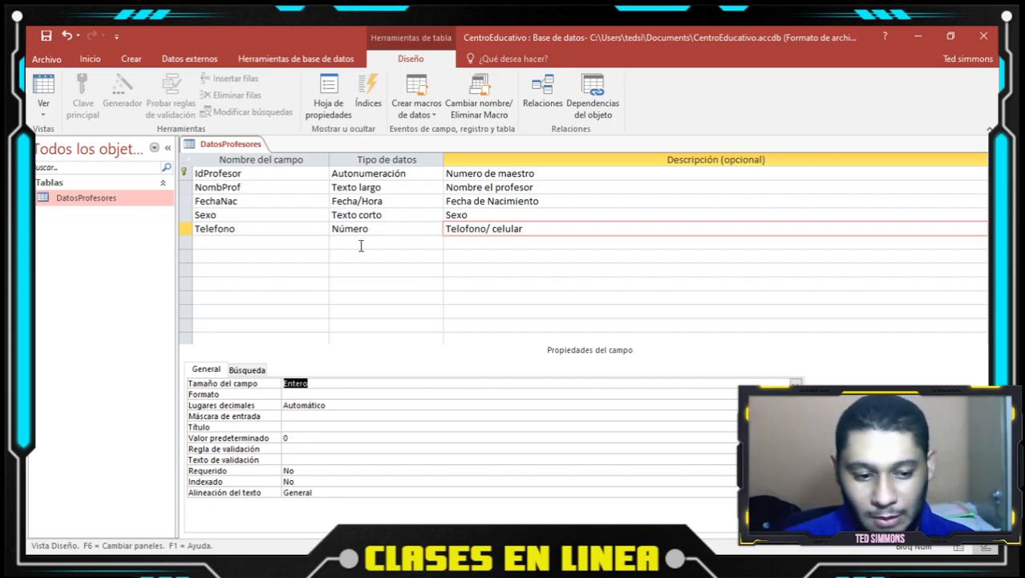
click(300, 394)
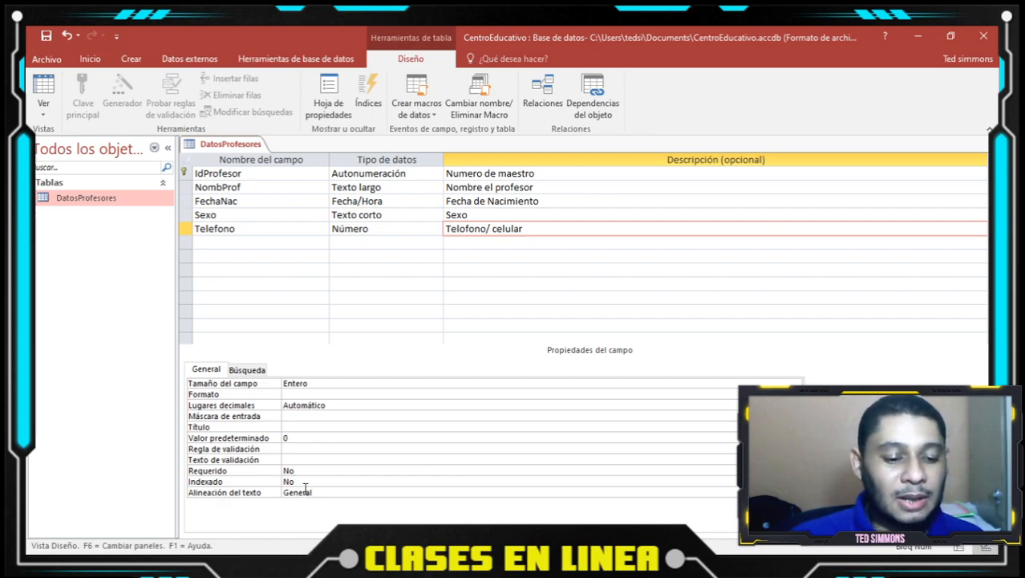
click(290, 448)
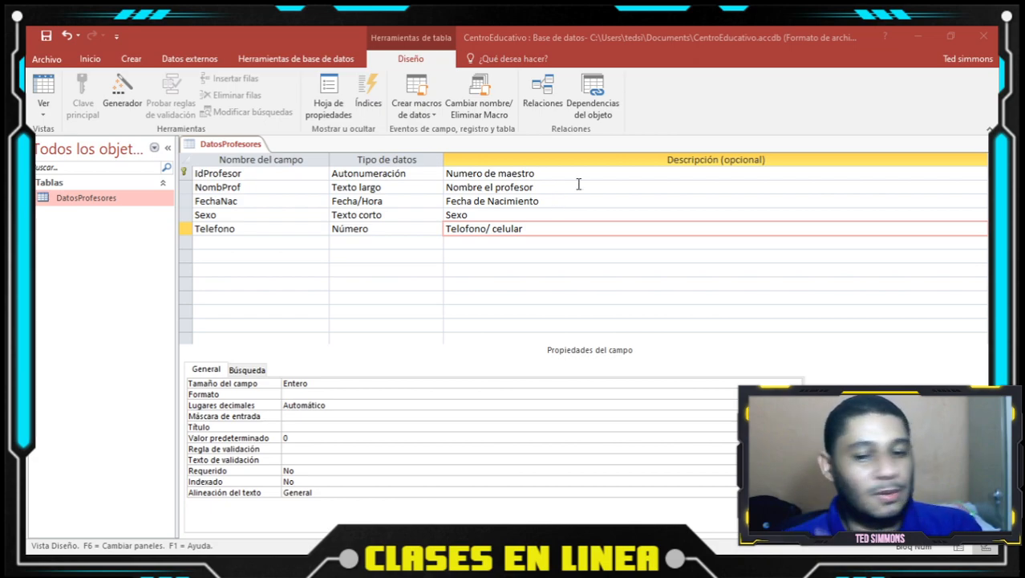
click(674, 121)
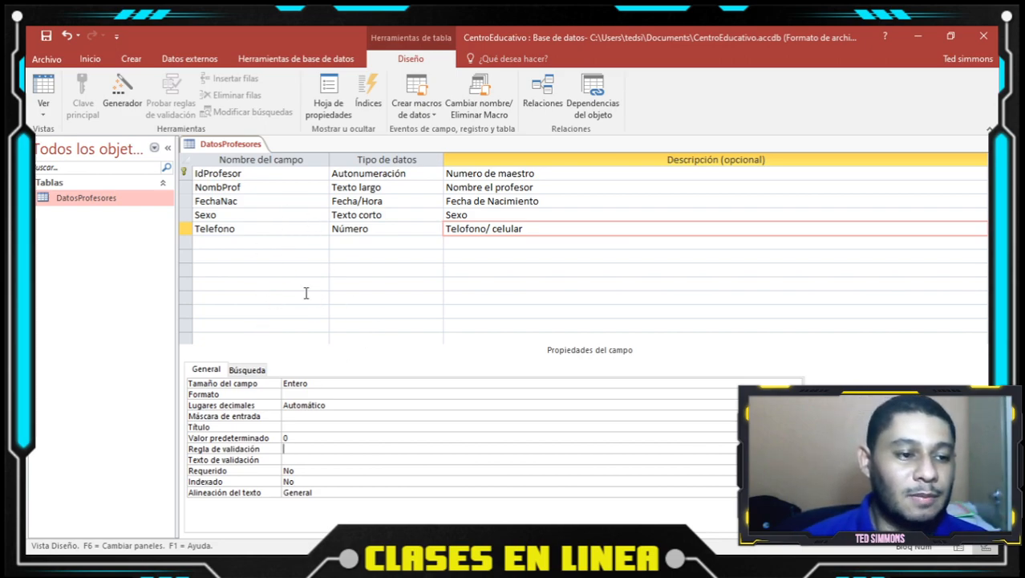
- Save the DatosProfesores table design and view the table in datasheet view
click(44, 37)
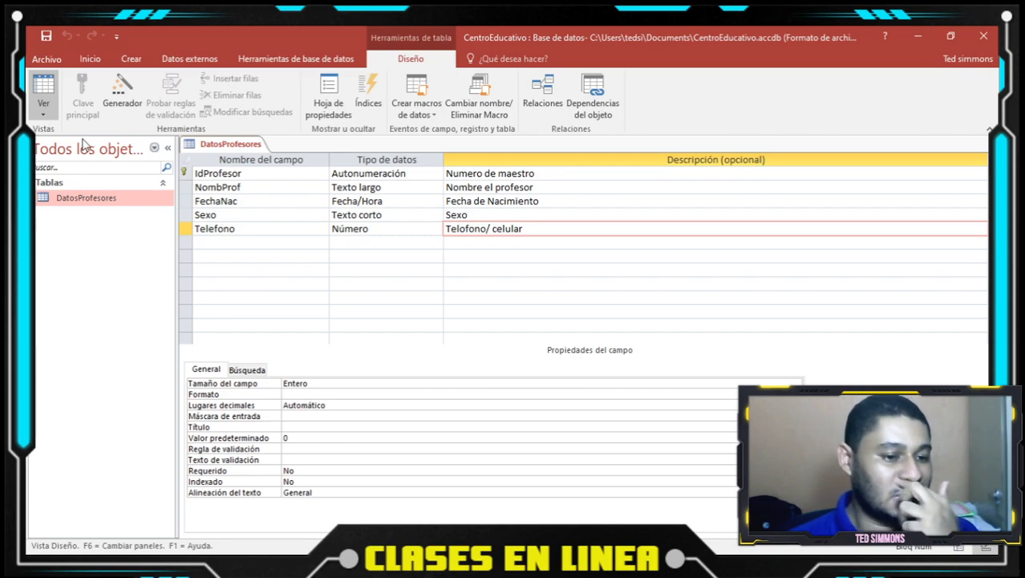
click(46, 108)
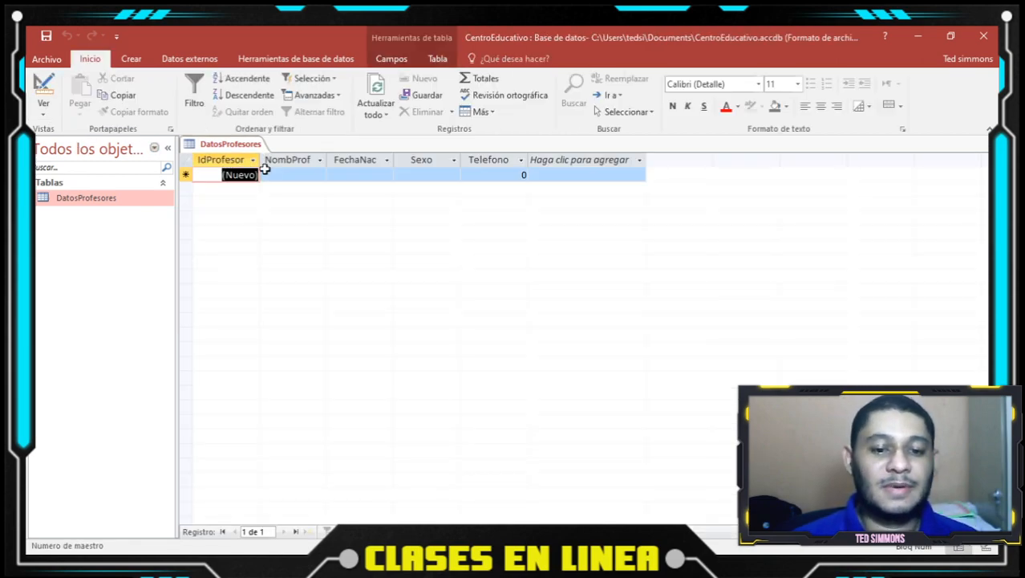
click(520, 175)
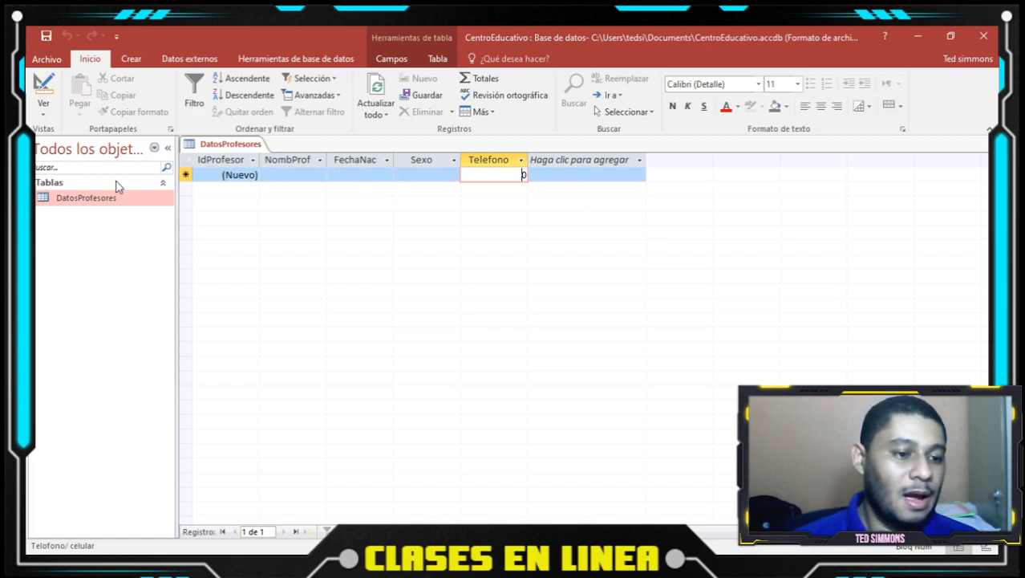
click(222, 163)
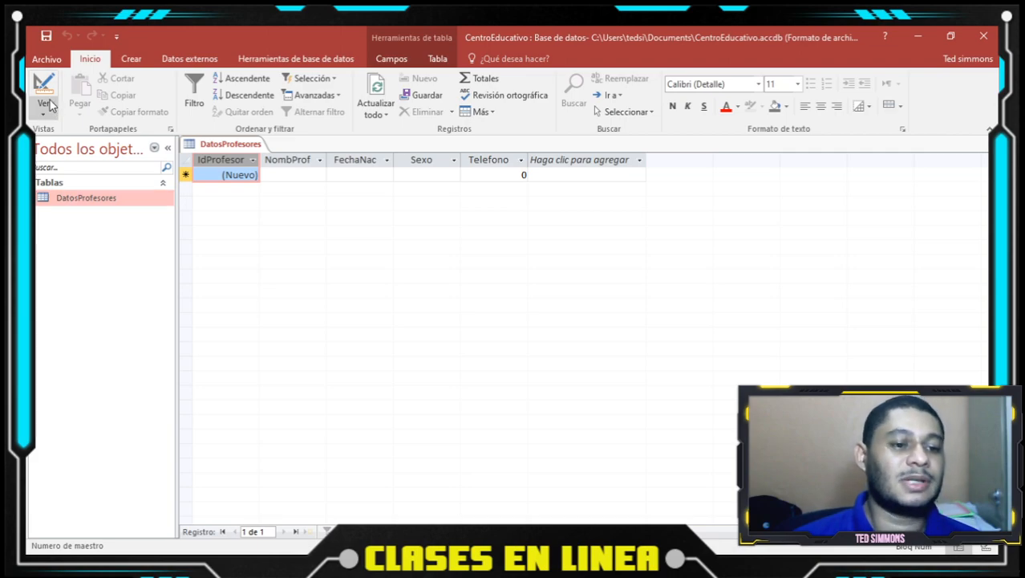
- Create a second table in design view and go to its first field name
click(128, 61)
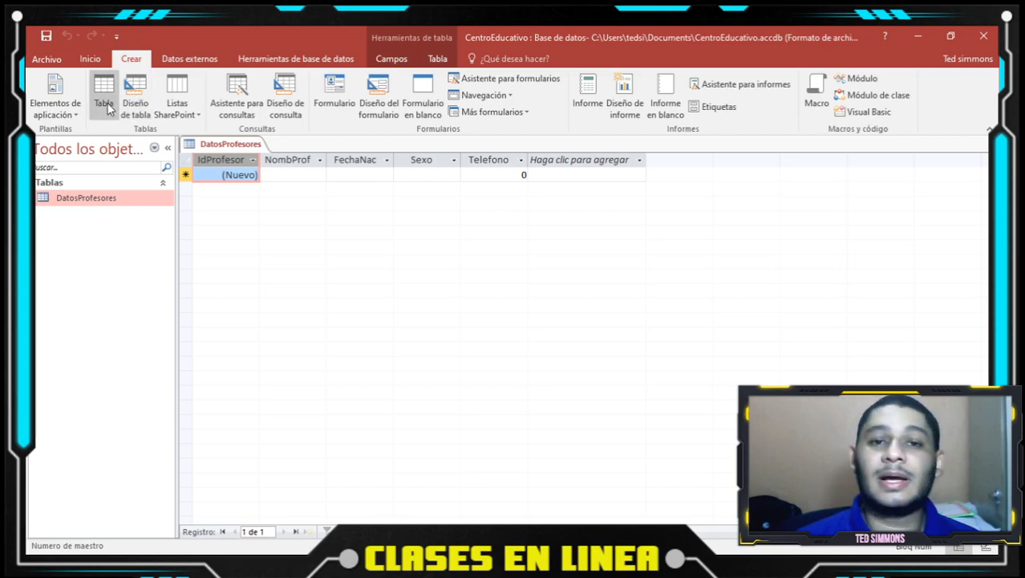
click(138, 95)
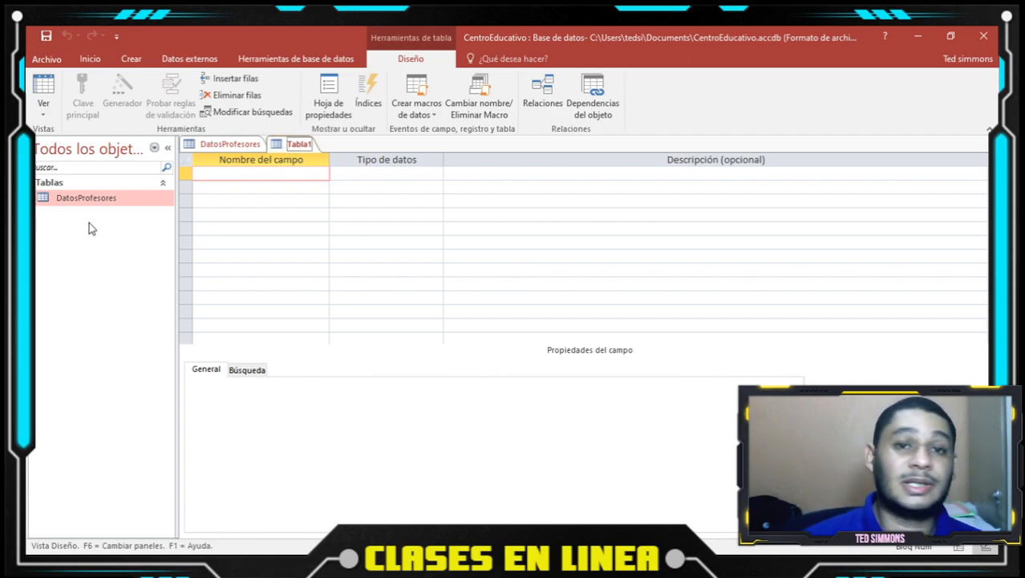
click(261, 176)
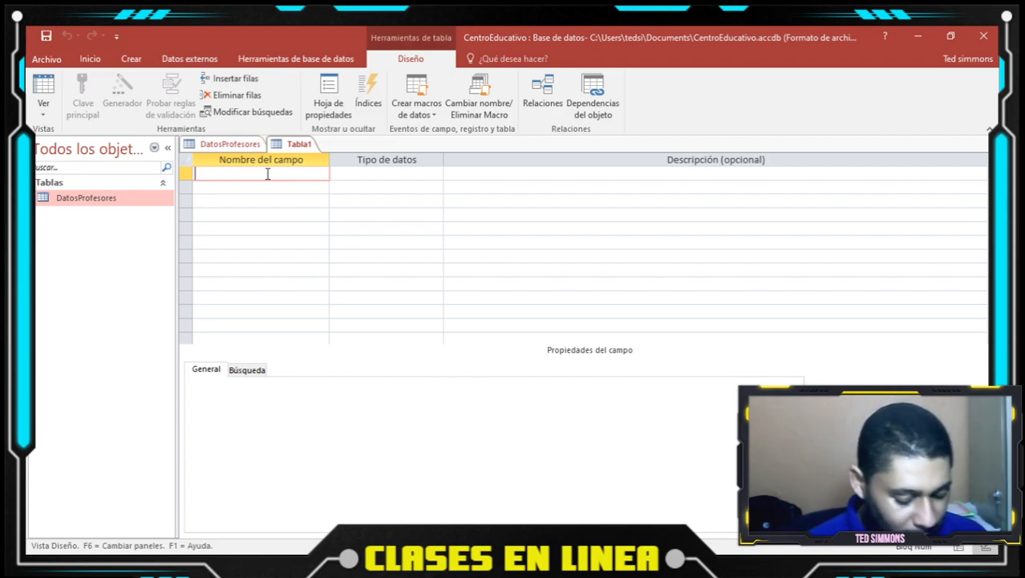
text(Dat)
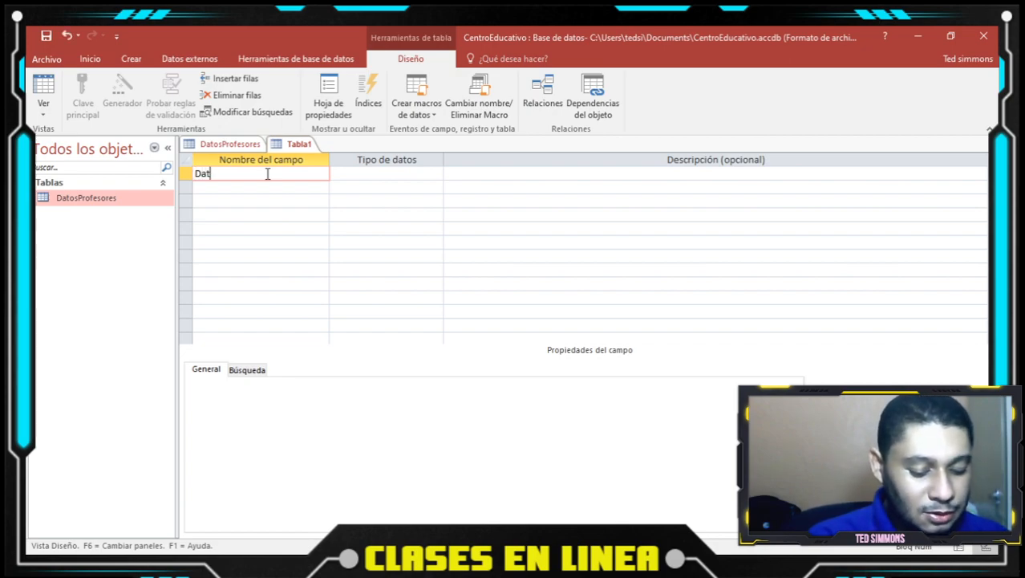
text(osAlumnois)
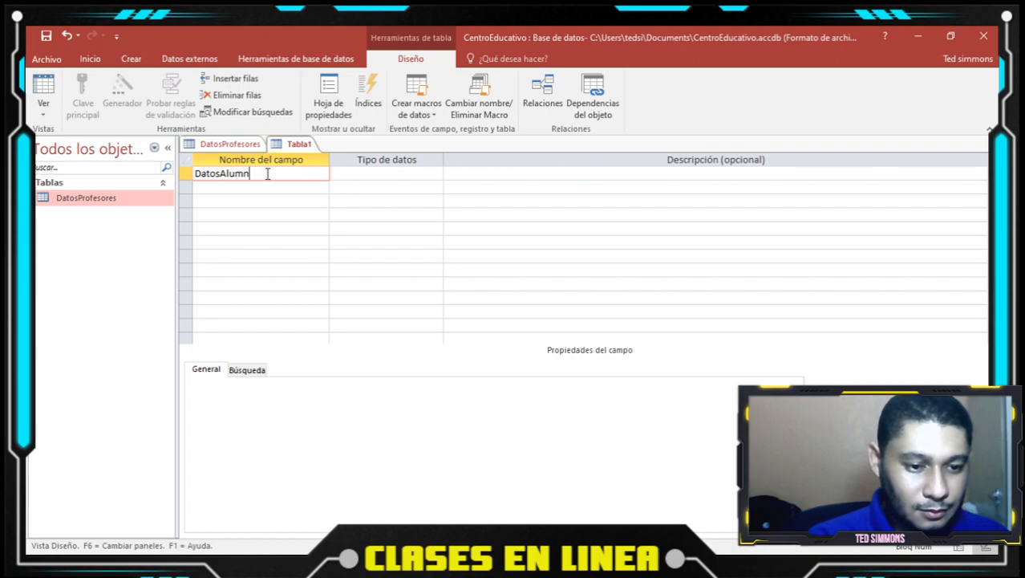
key(BackSpace)
key(BackSpace)
key(BackSpace)
key(BackSpace)
key(BackSpace)
key(BackSpace)
key(BackSpace)
key(BackSpace)
key(BackSpace)
key(BackSpace)
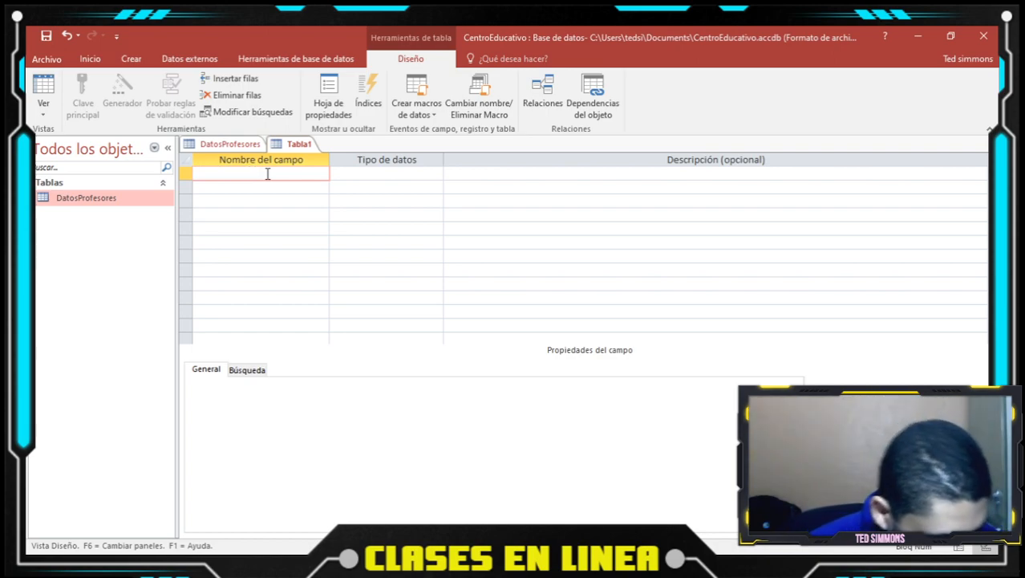
- Name the first field IdAlum and make it the primary key of the new table
text(IdAlumno)
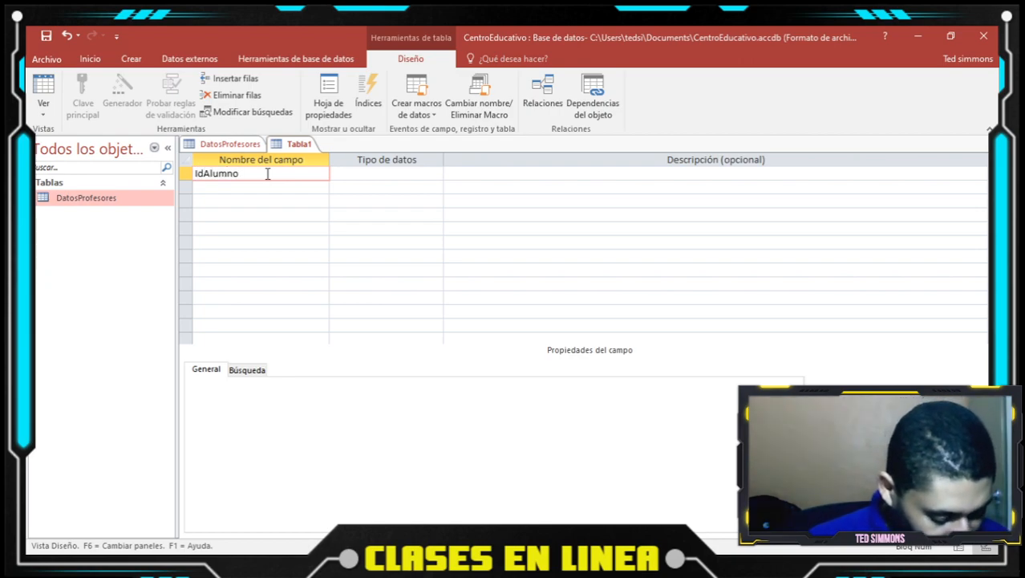
key(BackSpace)
key(BackSpace)
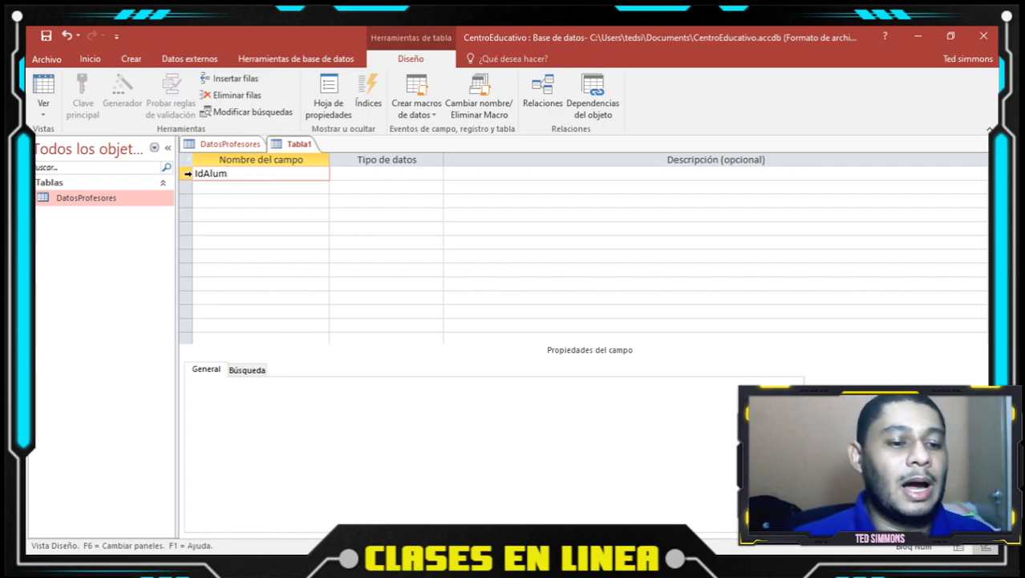
key(Tab)
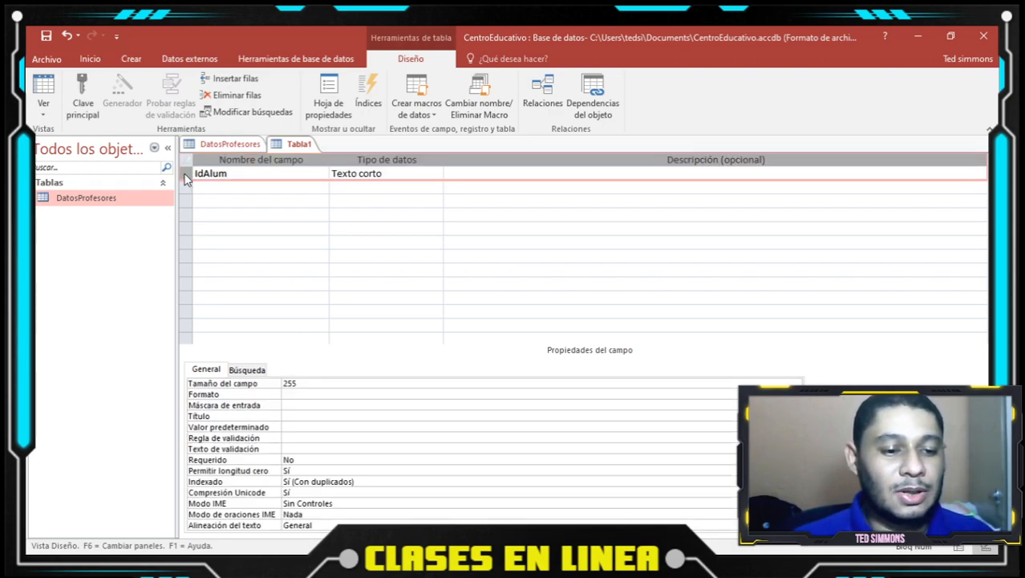
right_click(204, 182)
click(229, 191)
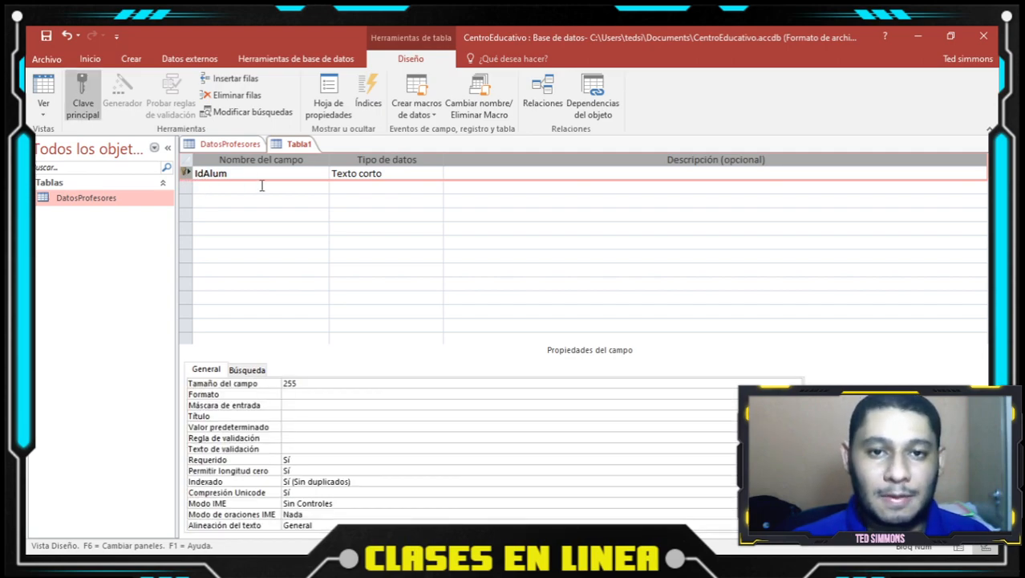
- Add a second field named NomAlum with the data type Texto corto, and set the data type of IdAlum to Número
click(218, 185)
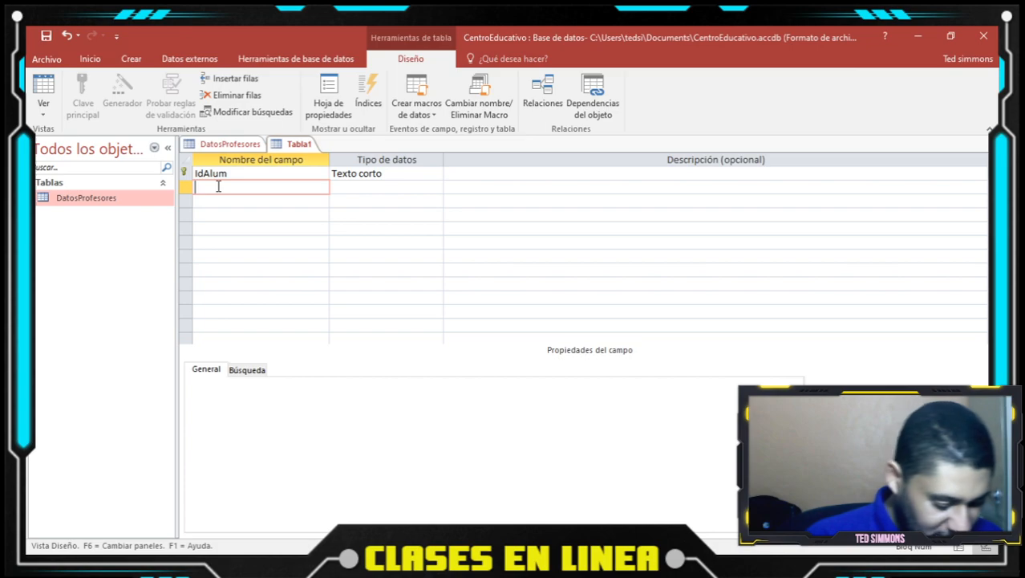
text(Nom)
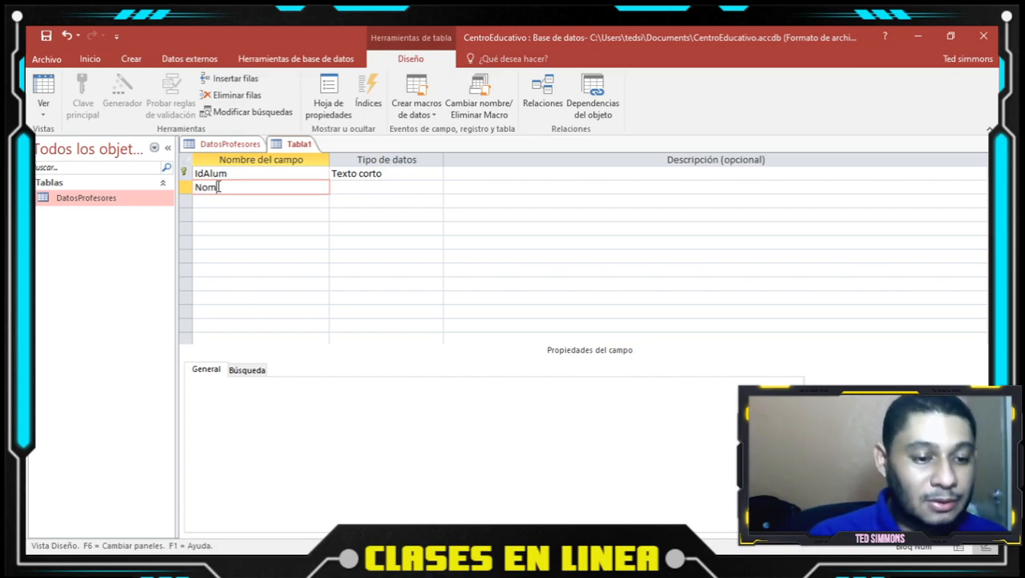
text(Alumn)
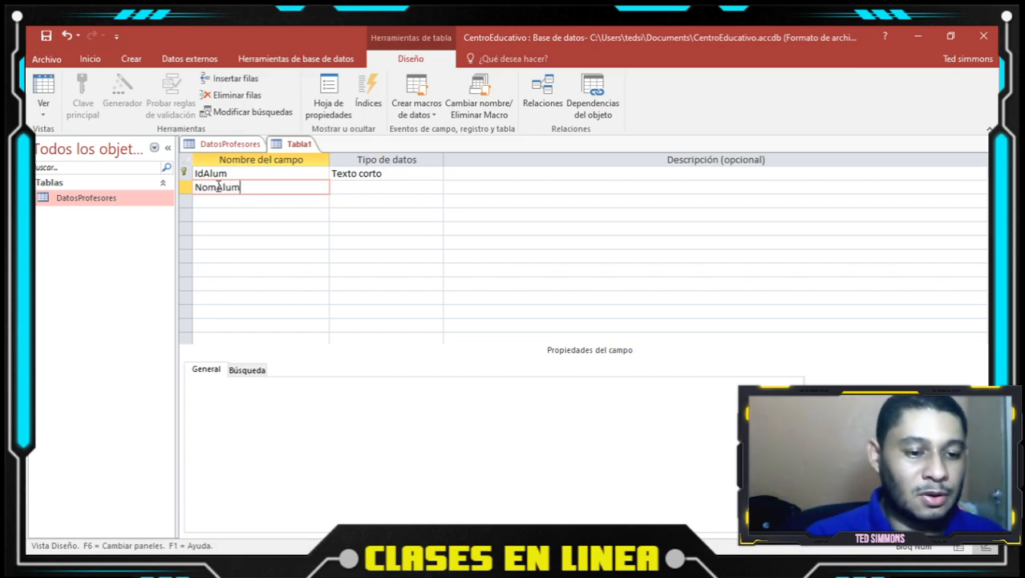
click(356, 188)
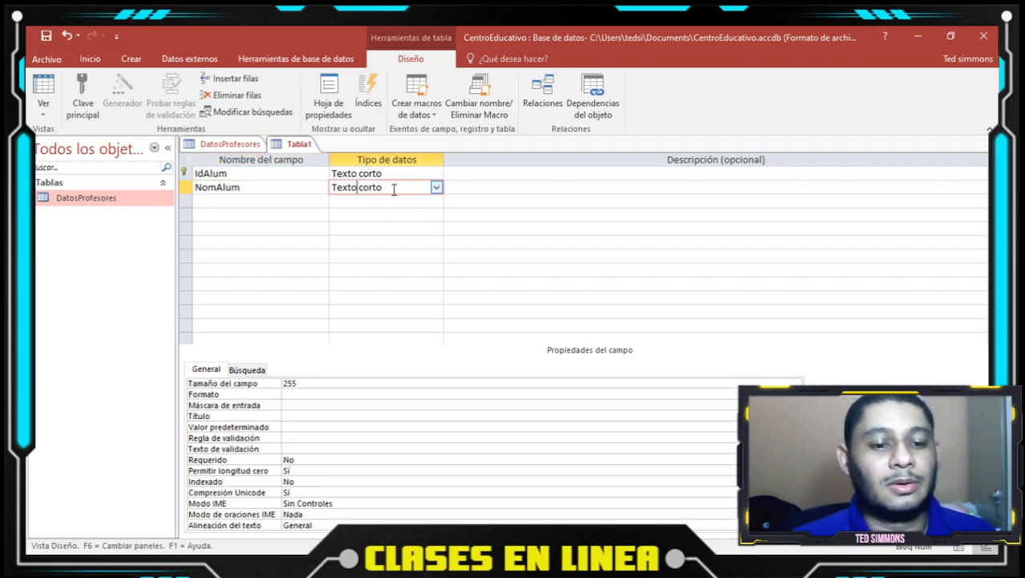
click(428, 174)
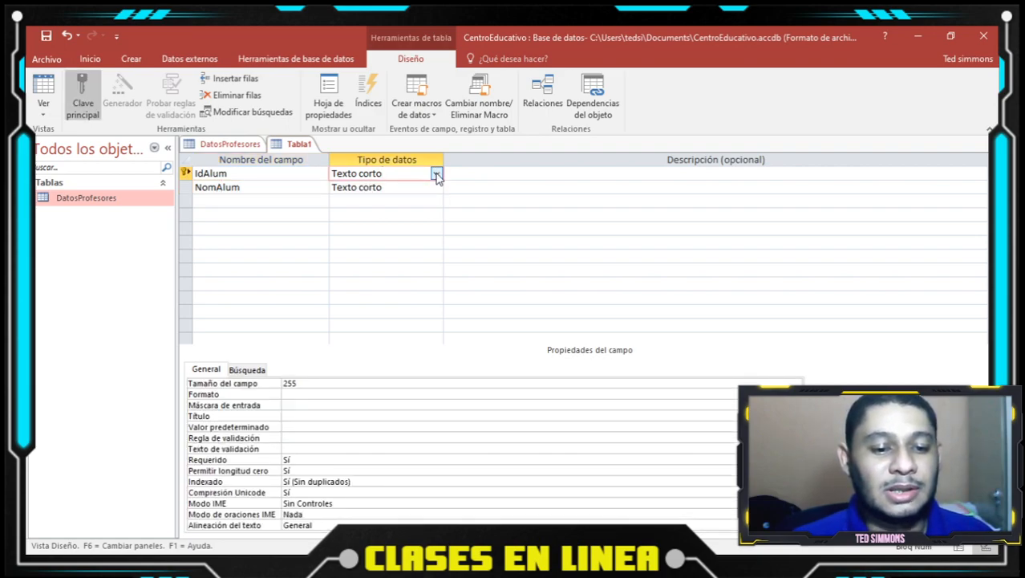
click(371, 217)
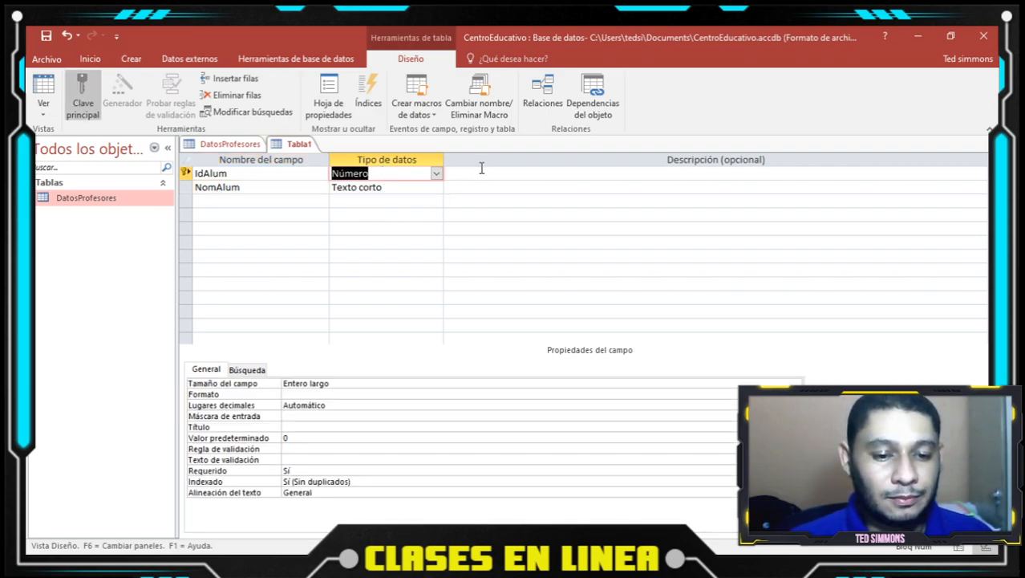
- Add a third field named FechaNac with the data type Fecha/Hora and the format Fecha corta
click(216, 201)
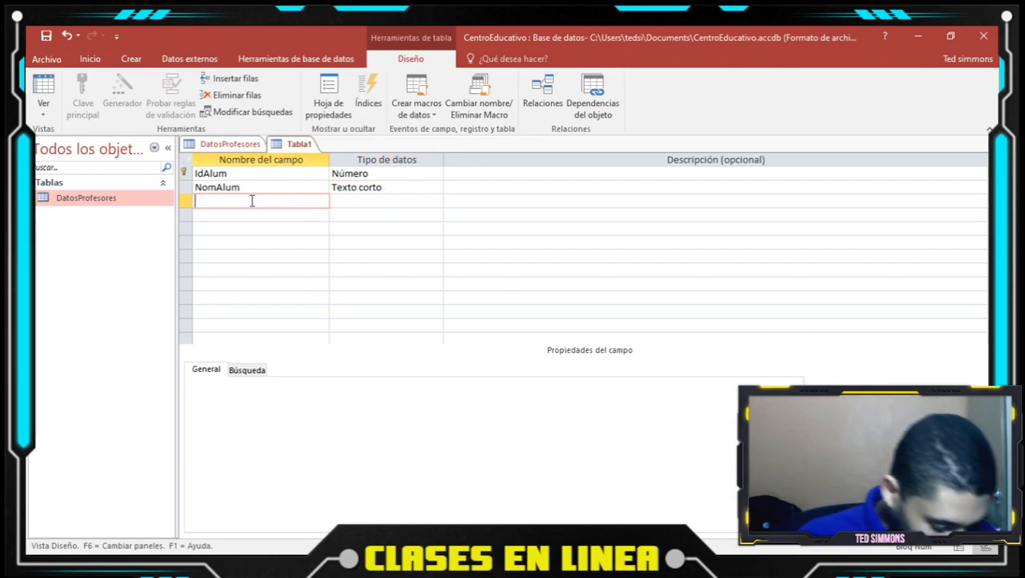
text(F)
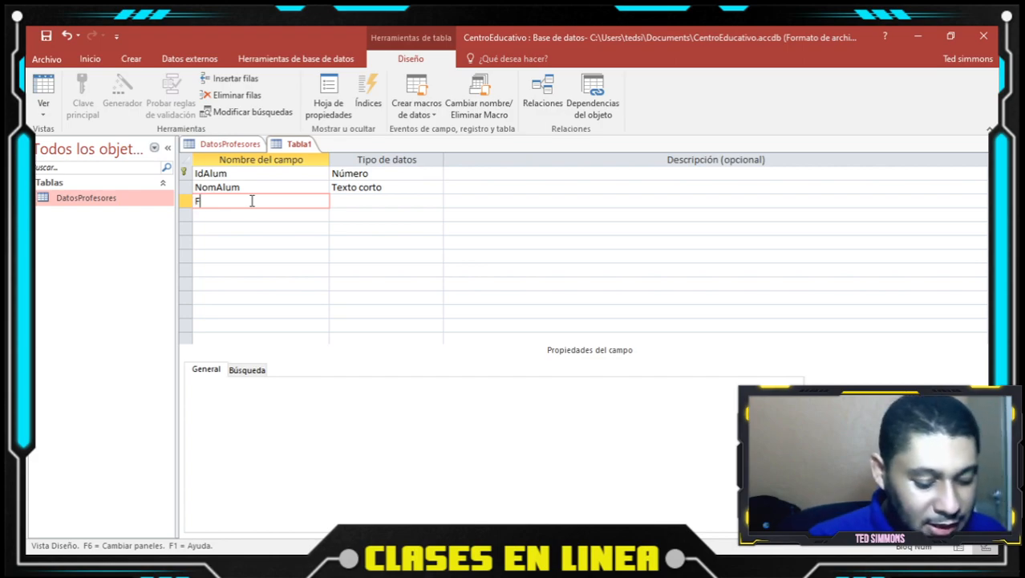
text(echaNac)
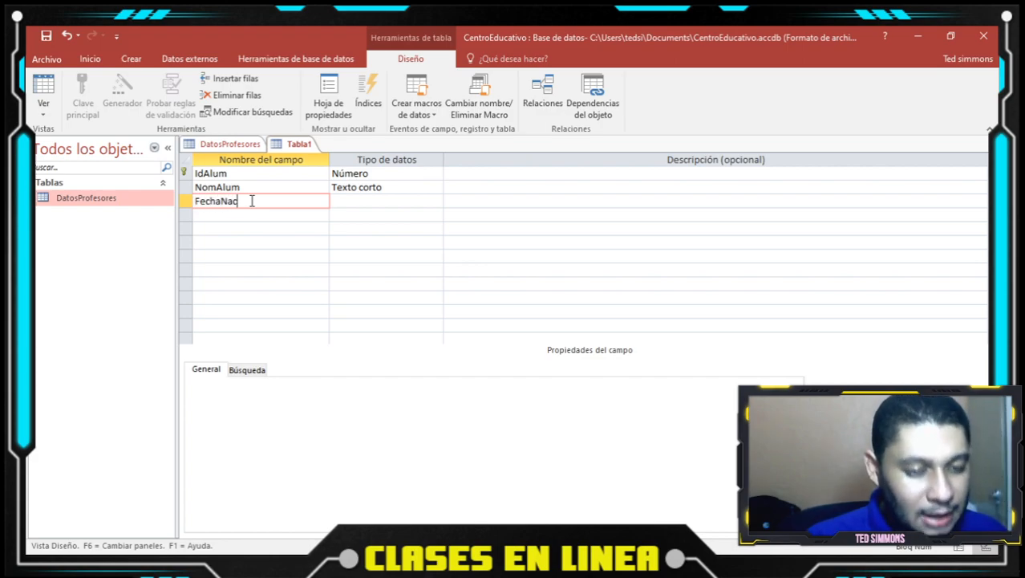
click(374, 201)
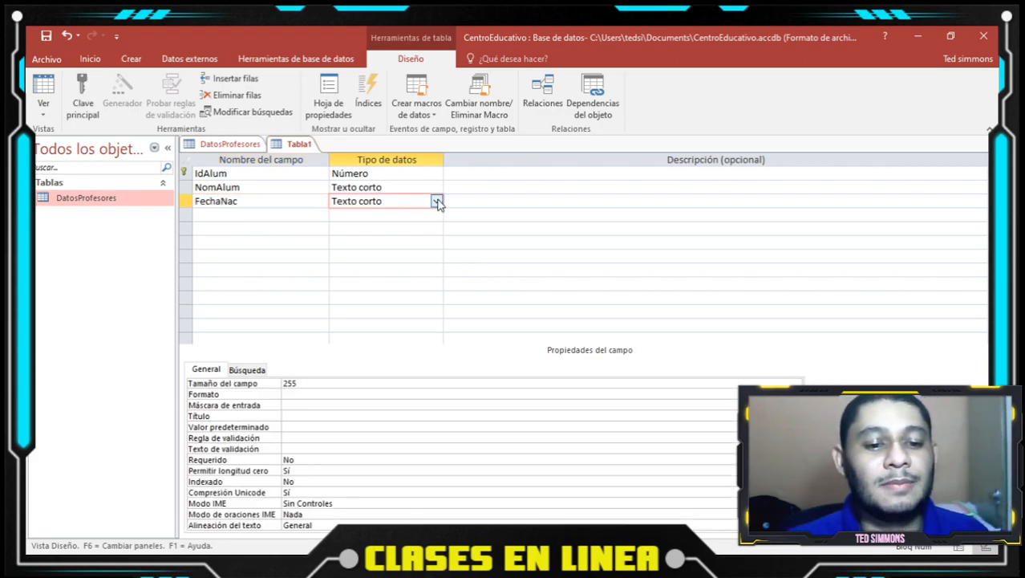
text(f)
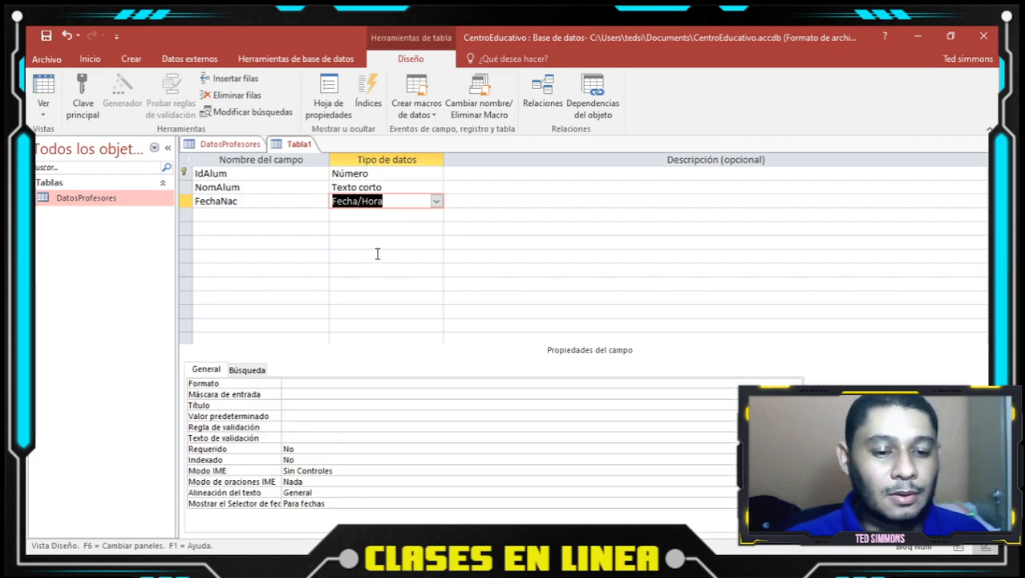
click(294, 385)
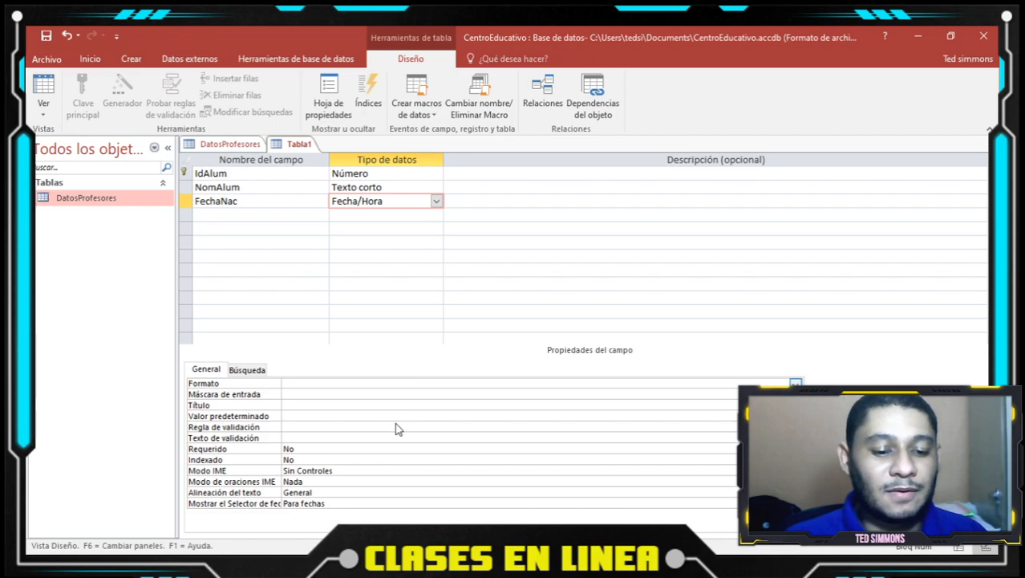
text(fecha c)
- Add a fourth field named Sexo with the data type Texto corto
click(228, 218)
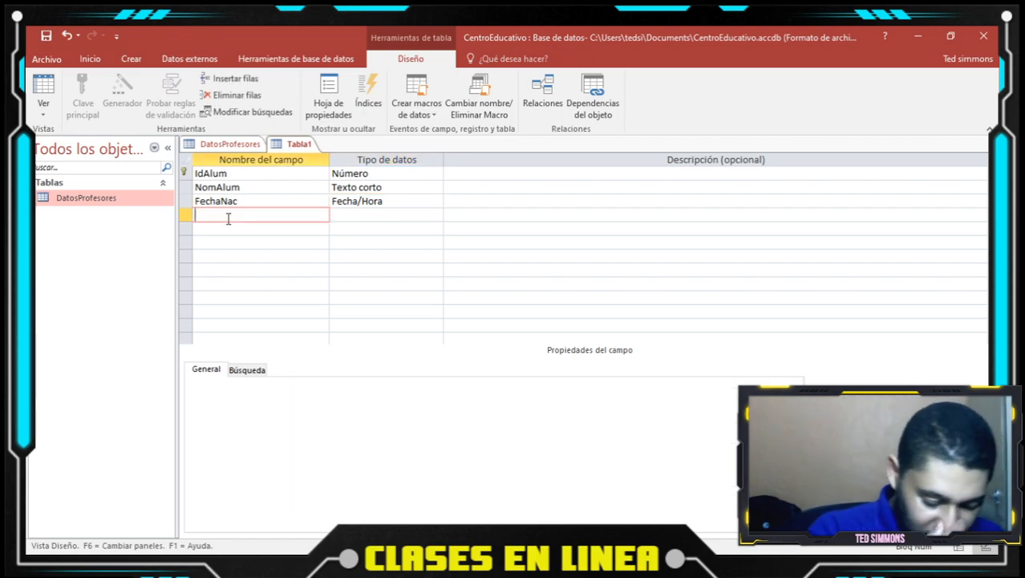
text(Sexo)
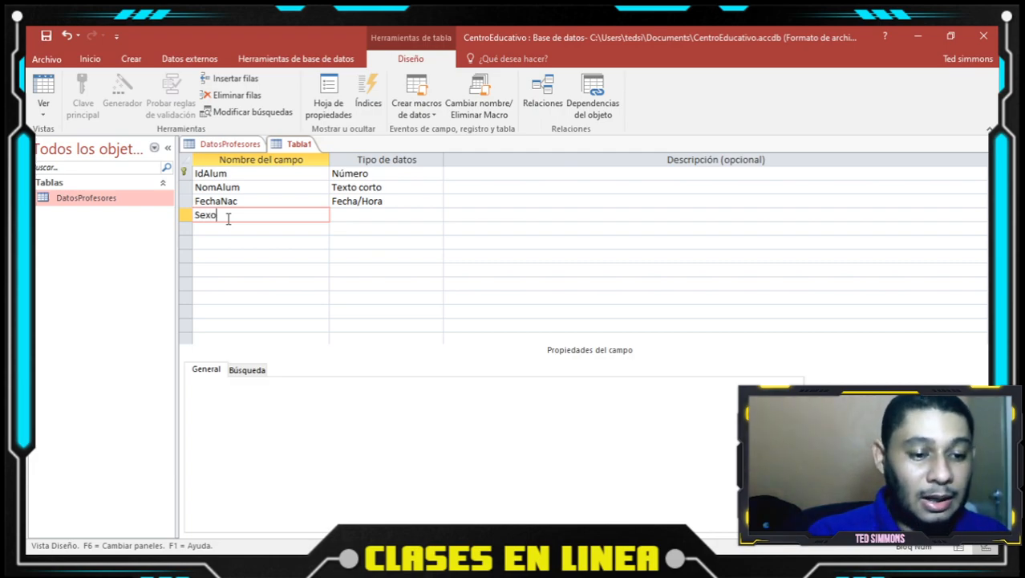
click(357, 214)
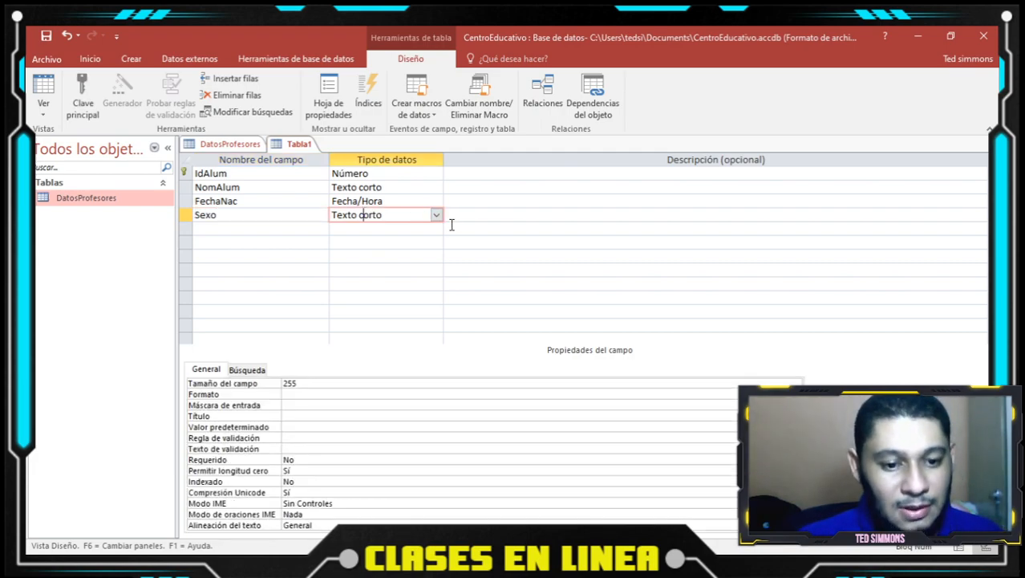
- Add a fifth field named Telefono with the data type Número
click(206, 227)
text(Telefono)
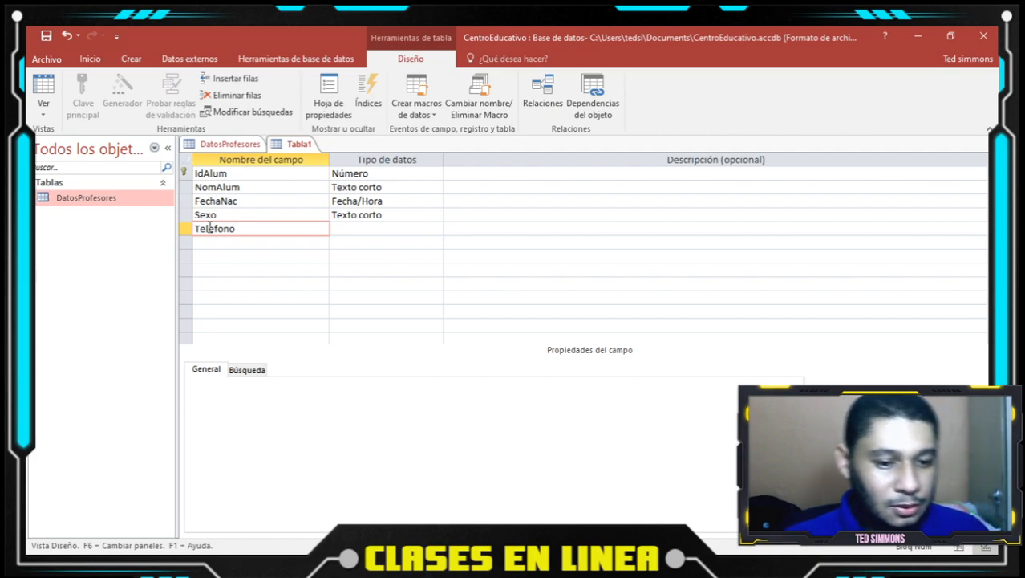
click(342, 229)
click(437, 230)
click(375, 268)
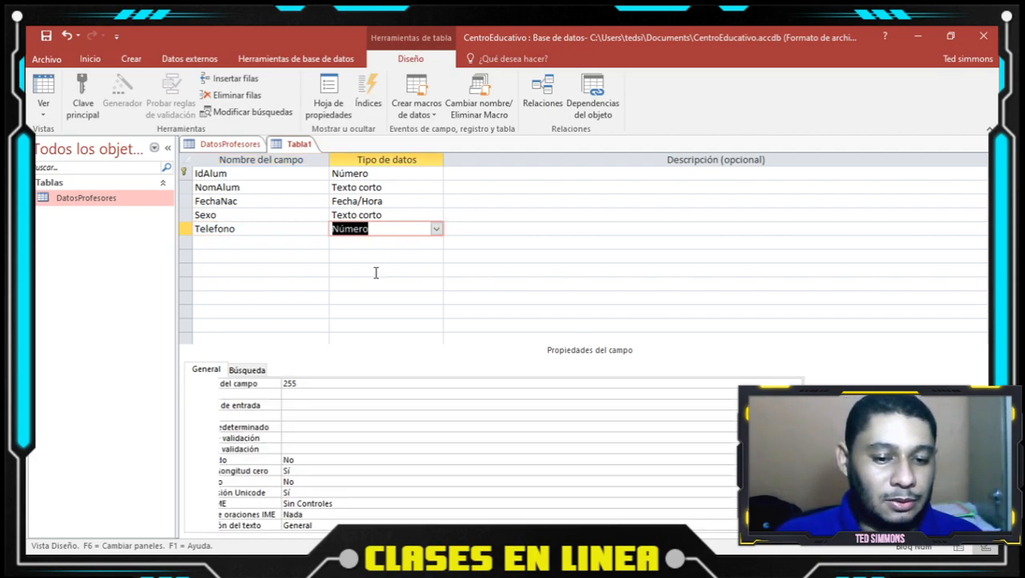
- Save the new student table under the name DatosAlumnos
click(504, 173)
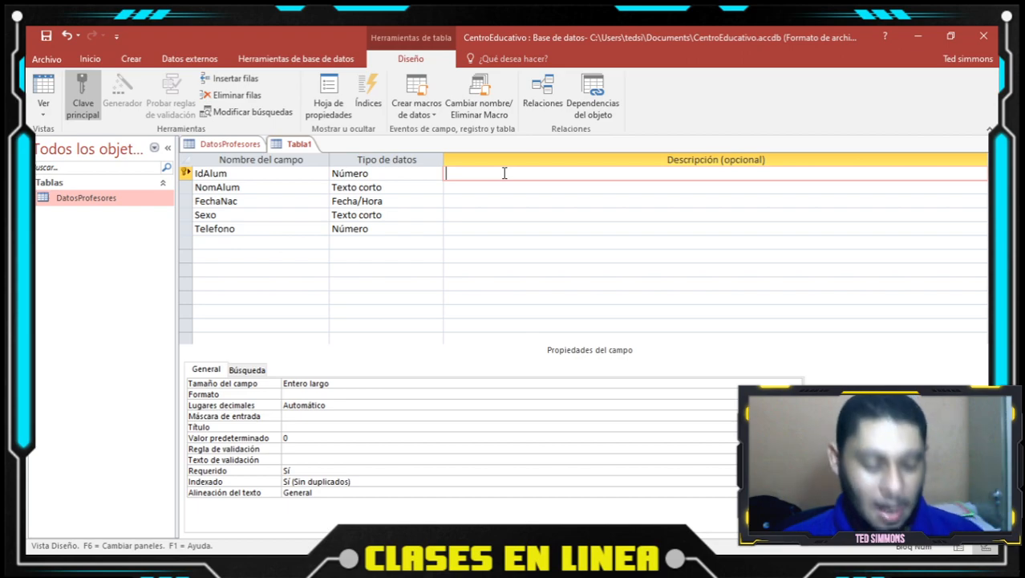
click(44, 40)
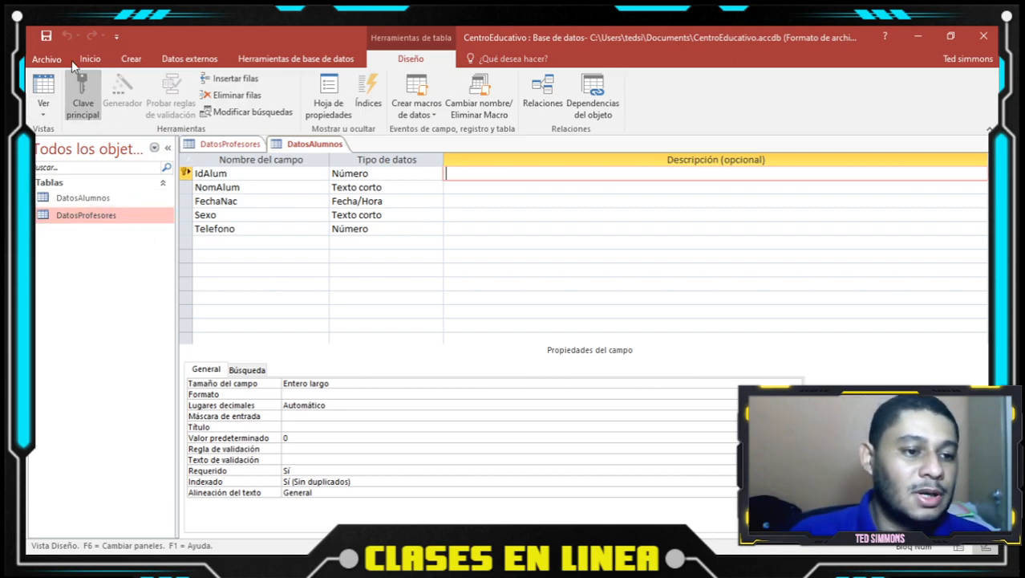
- Create a third table in the database in design view
click(129, 59)
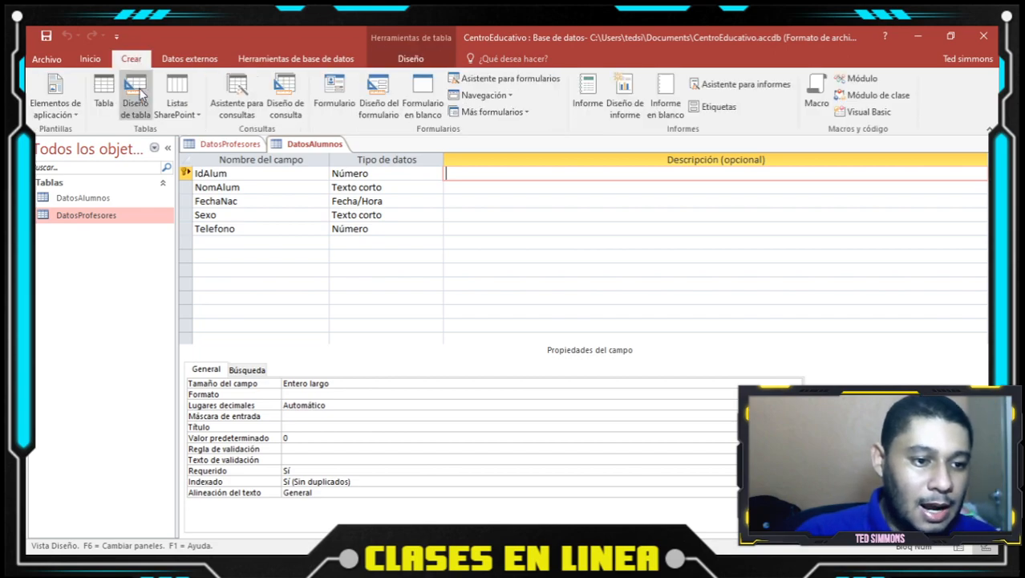
click(136, 100)
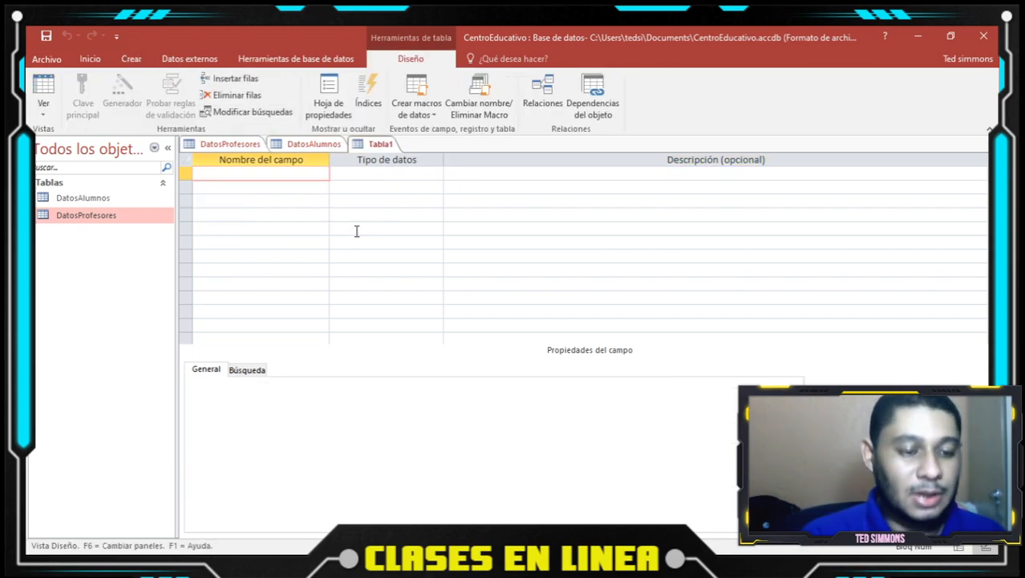
- Add a first field named IdMateria to the new table with the data type Número
text(IDMa)
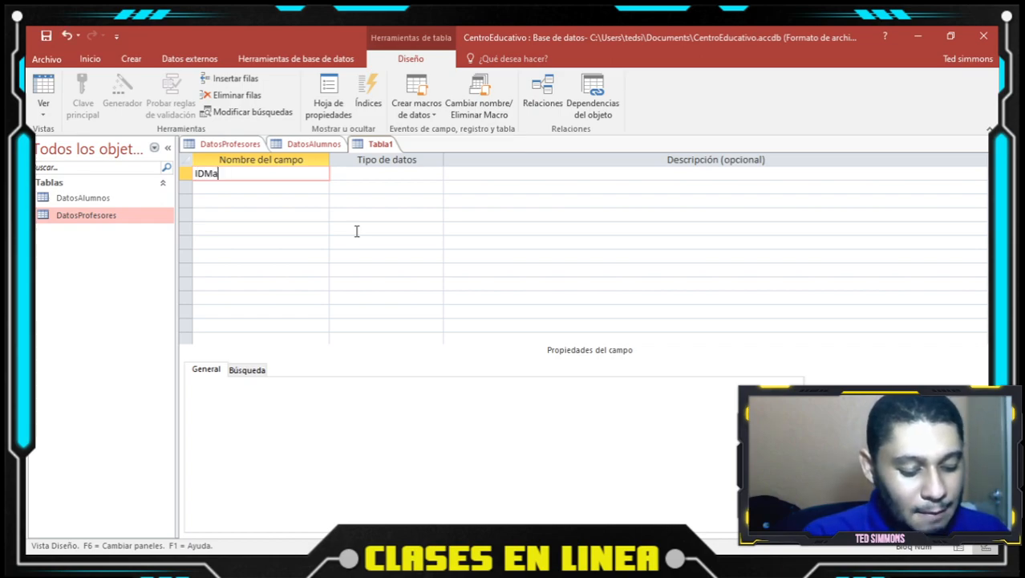
text(teria)
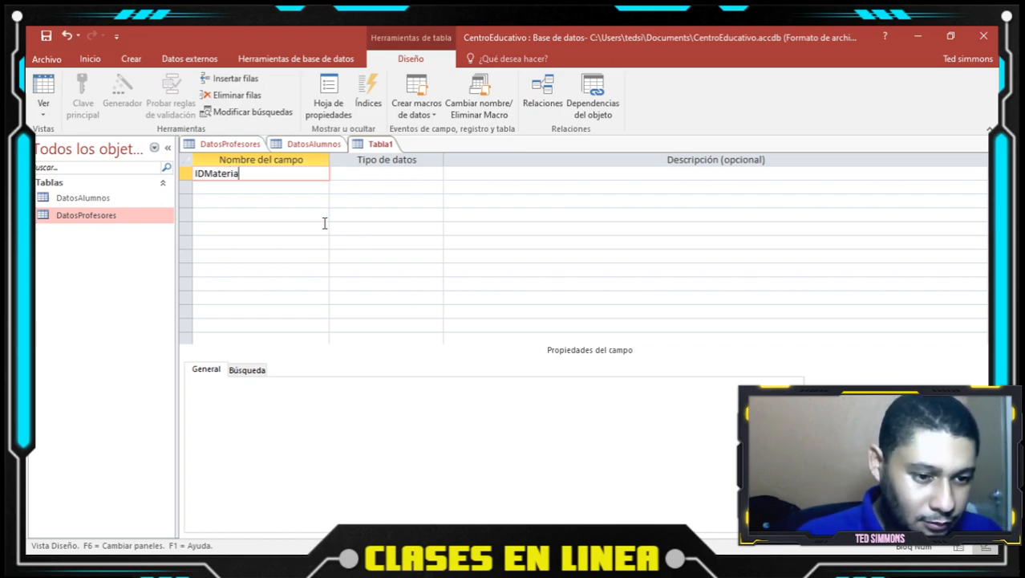
click(204, 174)
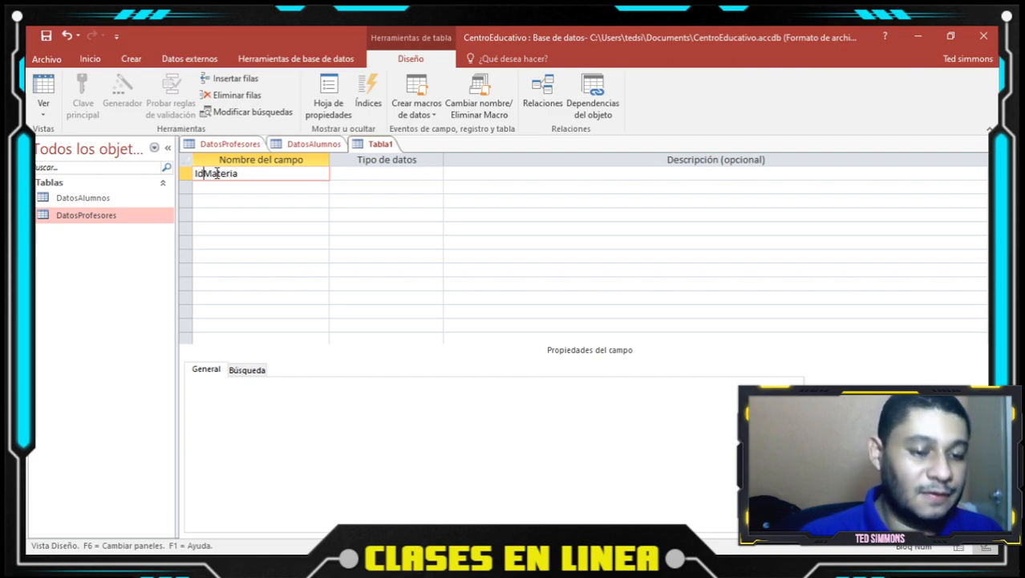
key(BackSpace)
text(d)
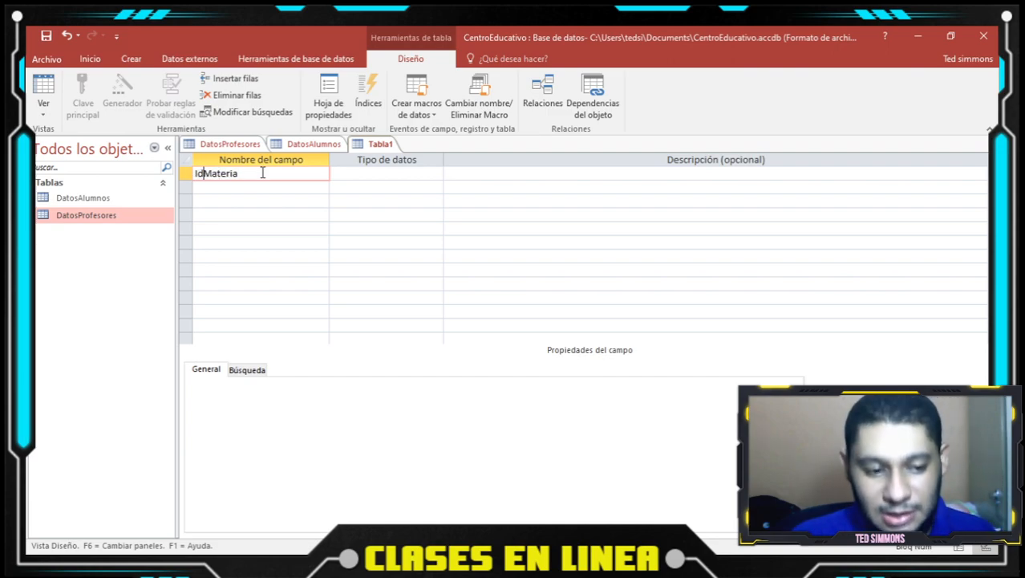
click(366, 171)
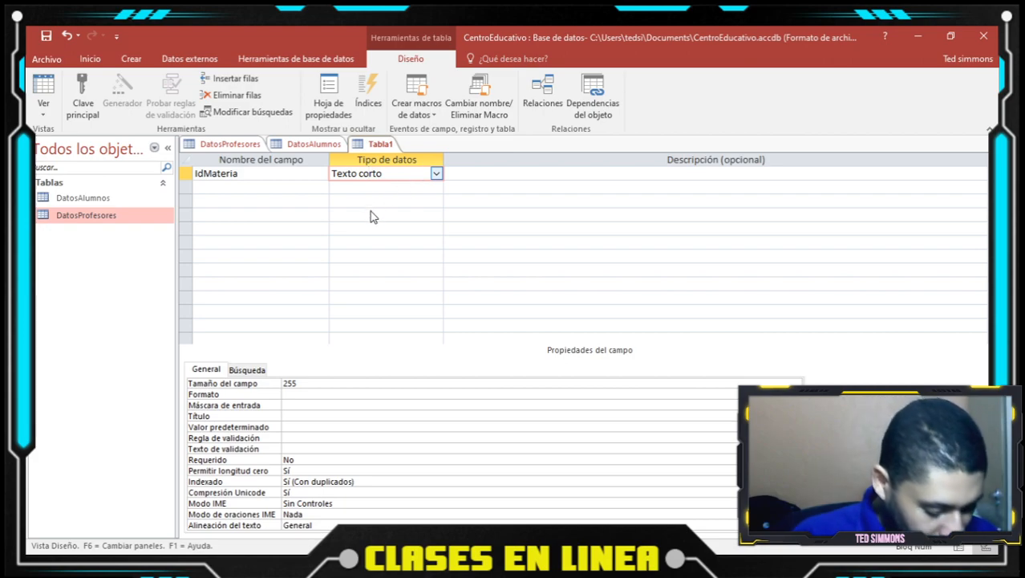
text(n)
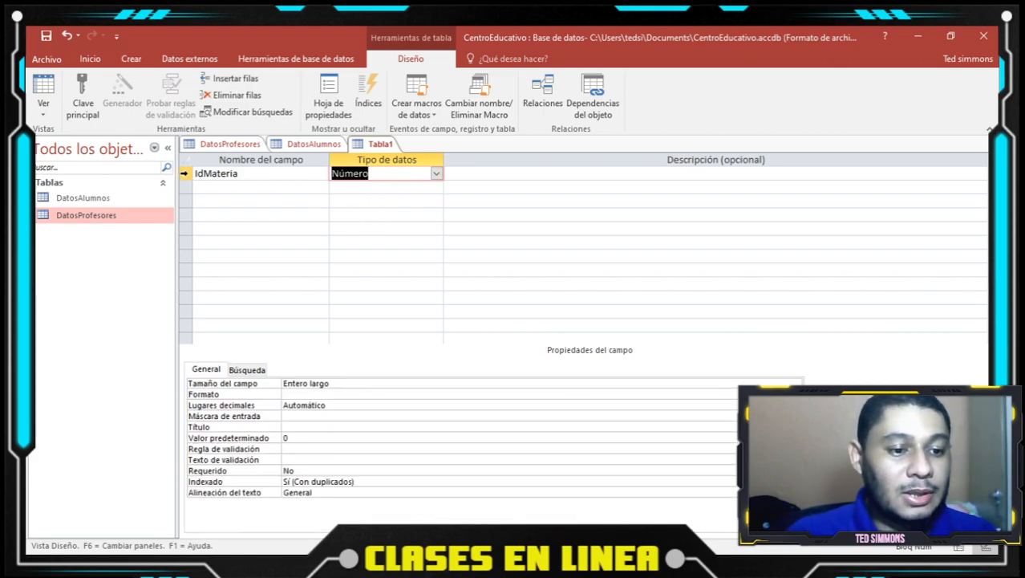
- Set the IdMateria field as the table's primary key
click(186, 176)
right_click(201, 182)
click(212, 189)
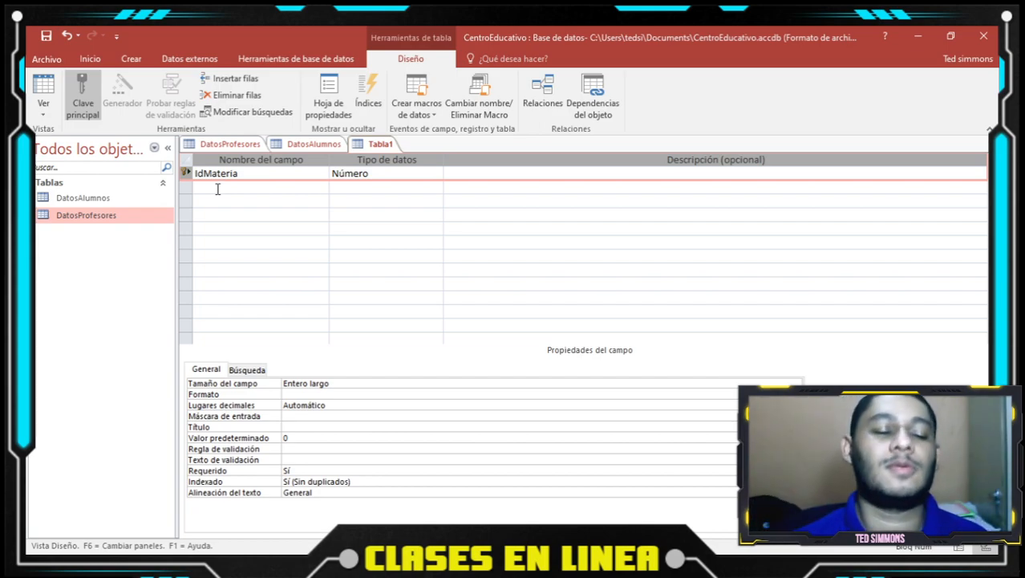
- Add a second field named NombMateria, keeping the default data type Texto corto
click(207, 186)
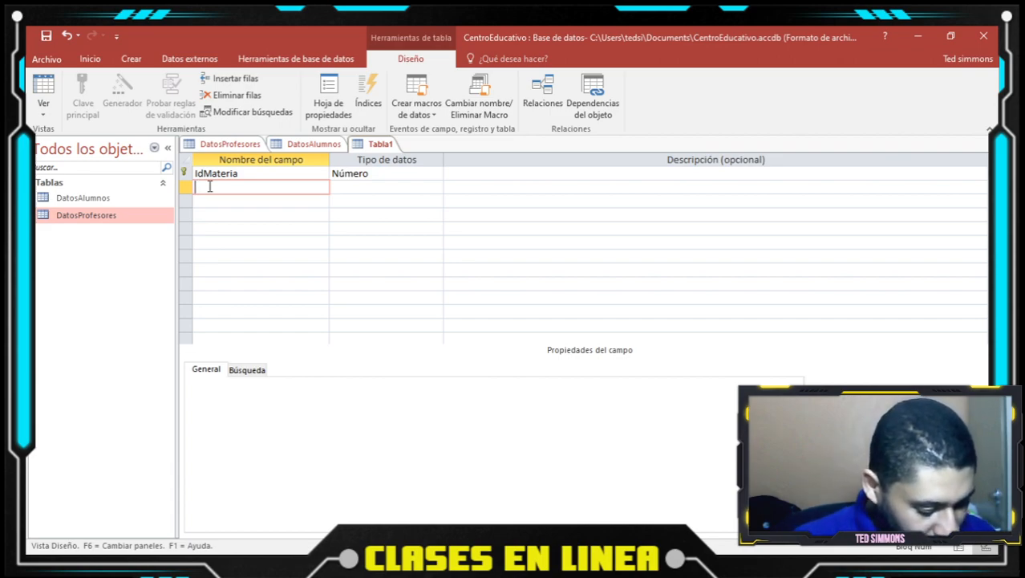
text(Nom)
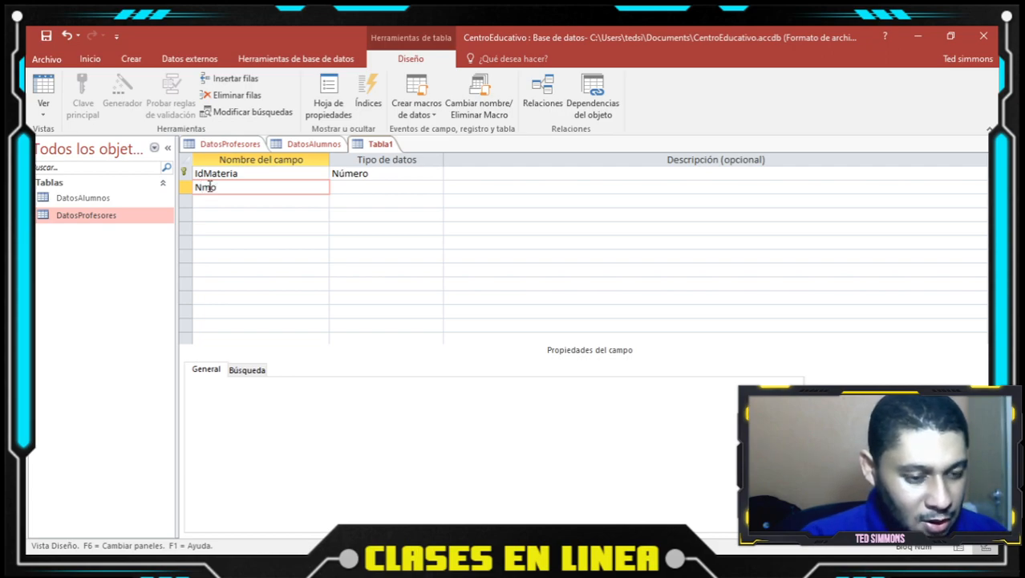
key(BackSpace)
key(BackSpace)
text(ombMateri)
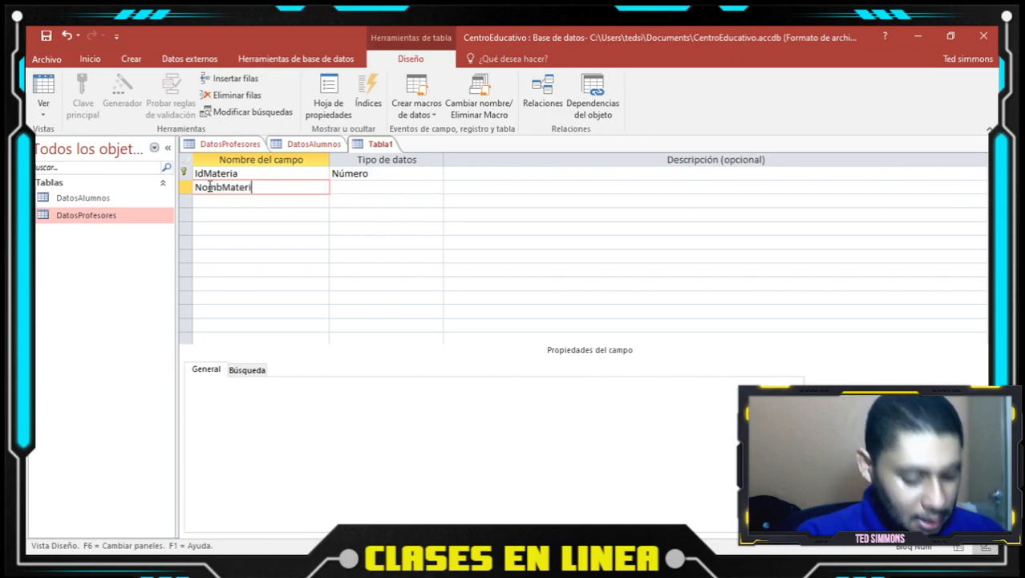
text(a)
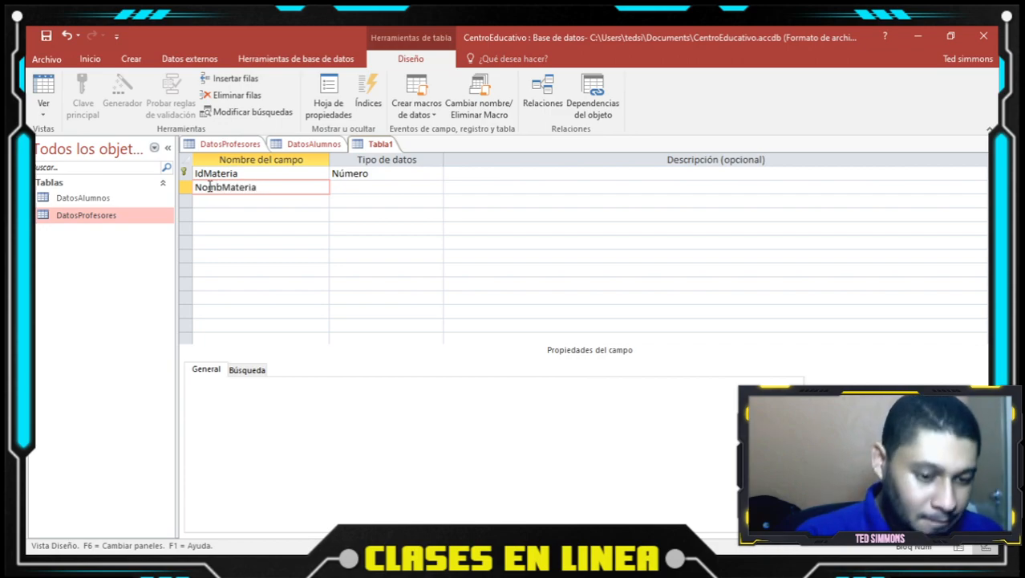
- Add a third field named Observacion with the data type Texto largo
click(222, 201)
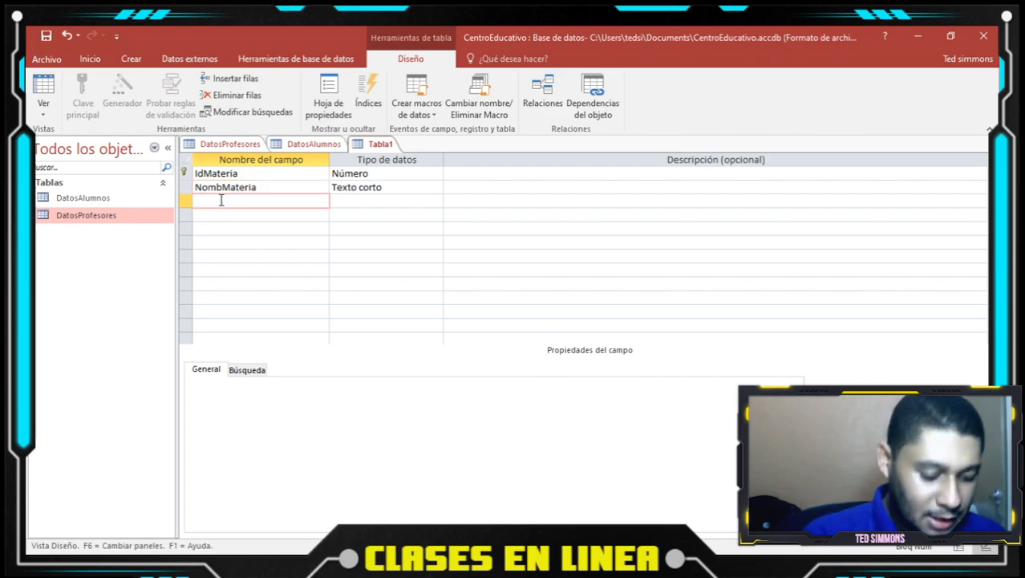
text(Observacion)
key(BackSpace)
key(BackSpace)
key(BackSpace)
key(BackSpace)
key(BackSpace)
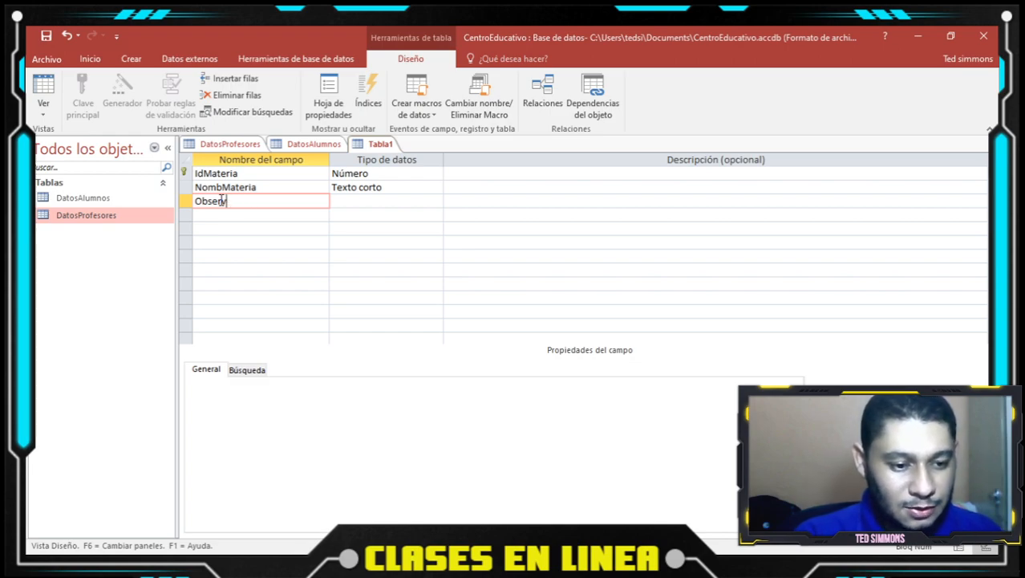
text(ac)
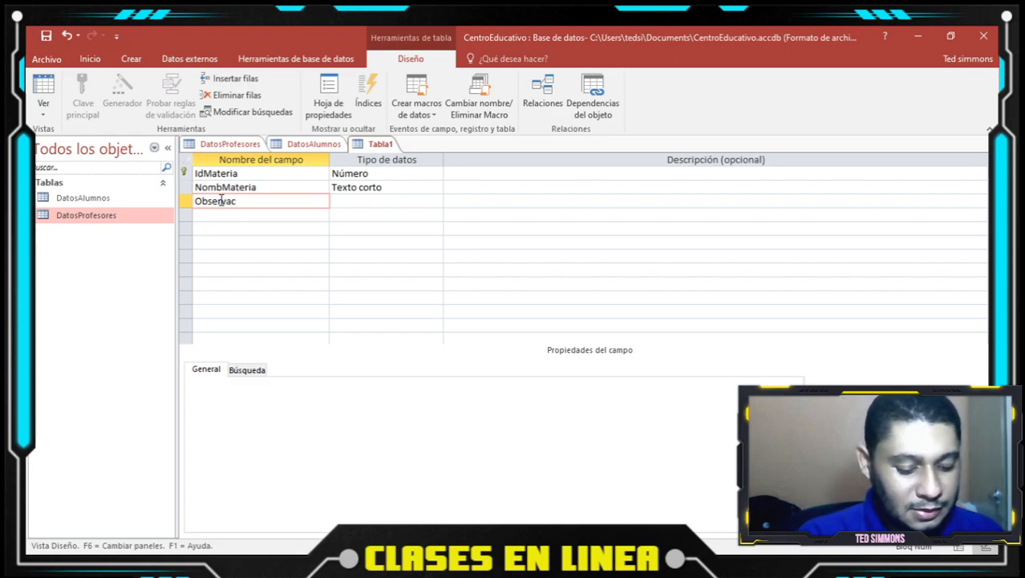
text(ion)
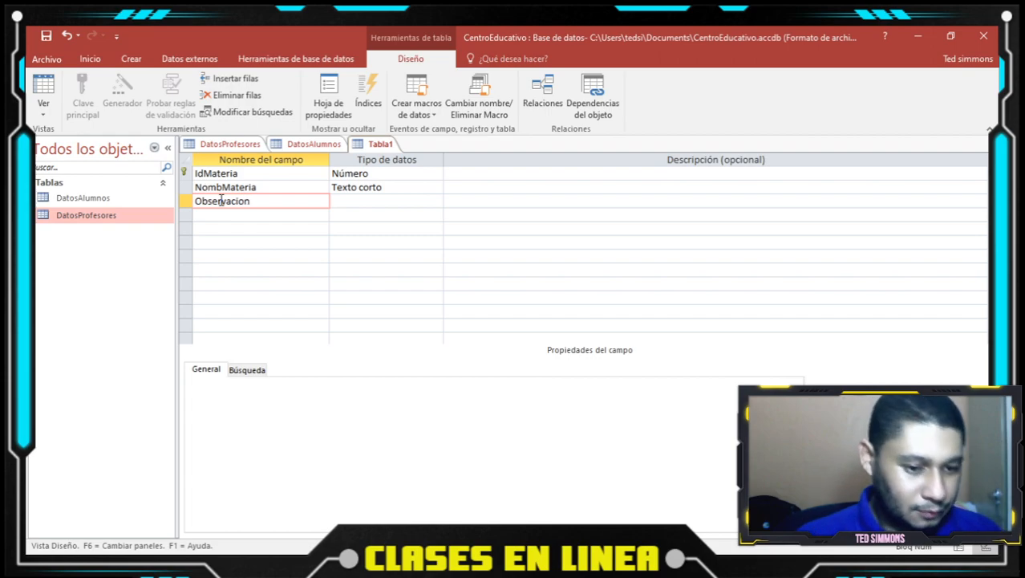
click(363, 202)
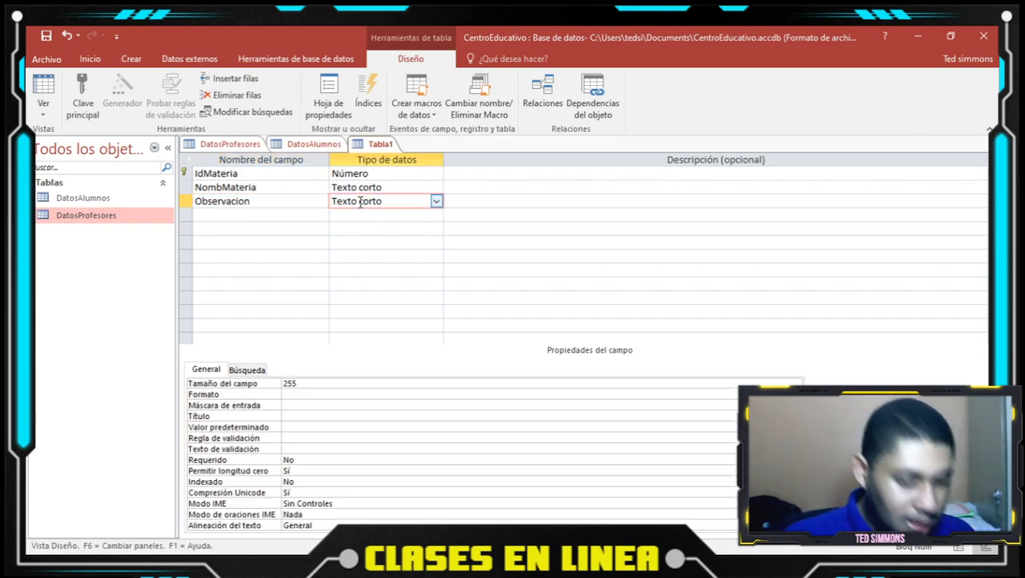
click(436, 202)
click(377, 228)
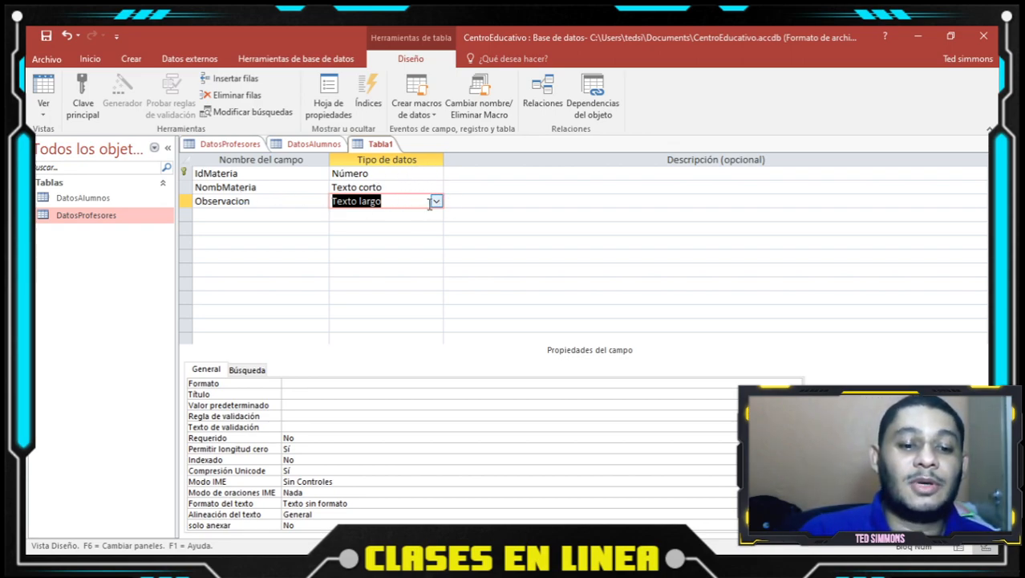
- Save the new subjects table under the name Materias
click(47, 38)
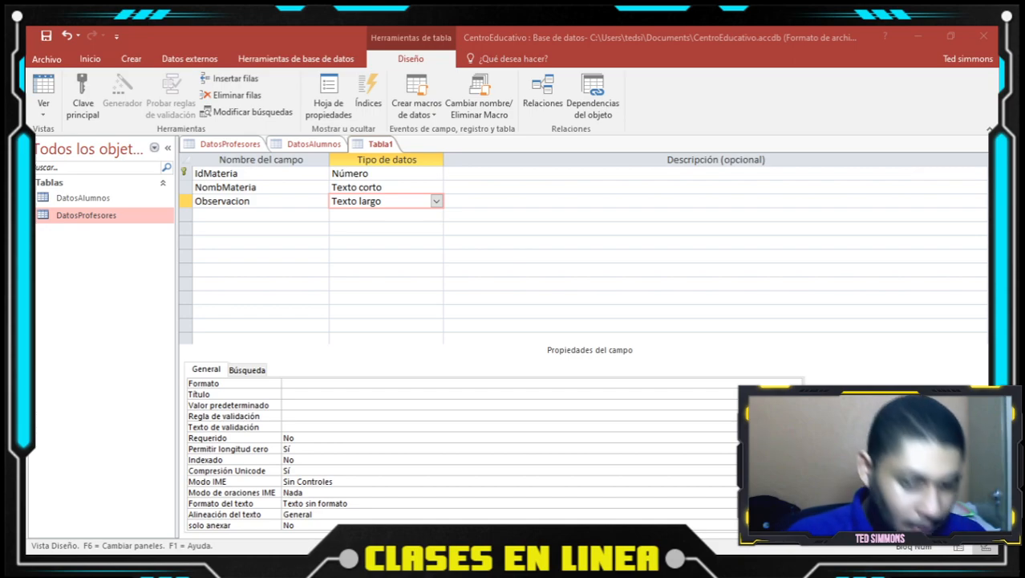
key(Return)
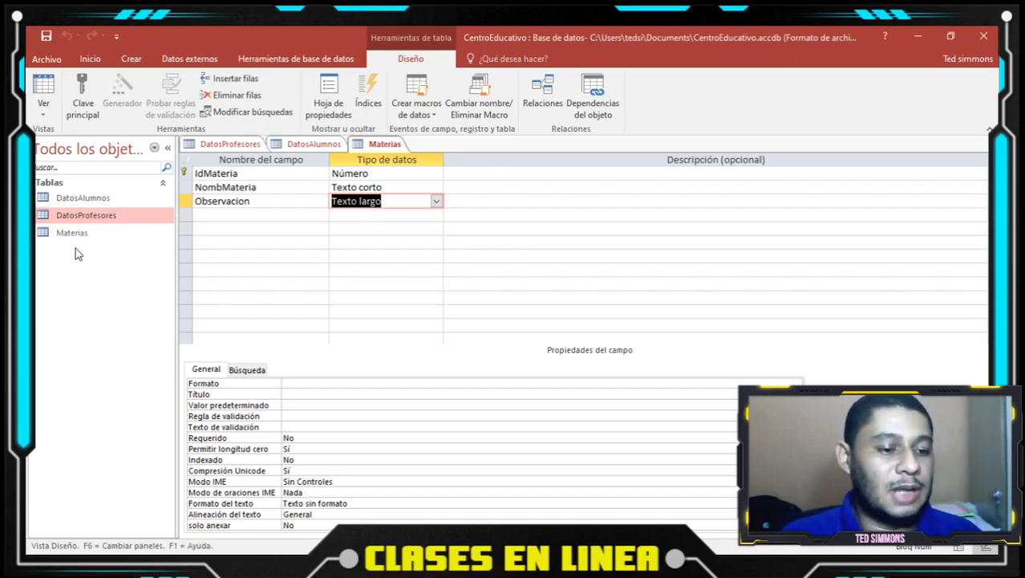
- Create a fourth table in the database in design view
click(131, 59)
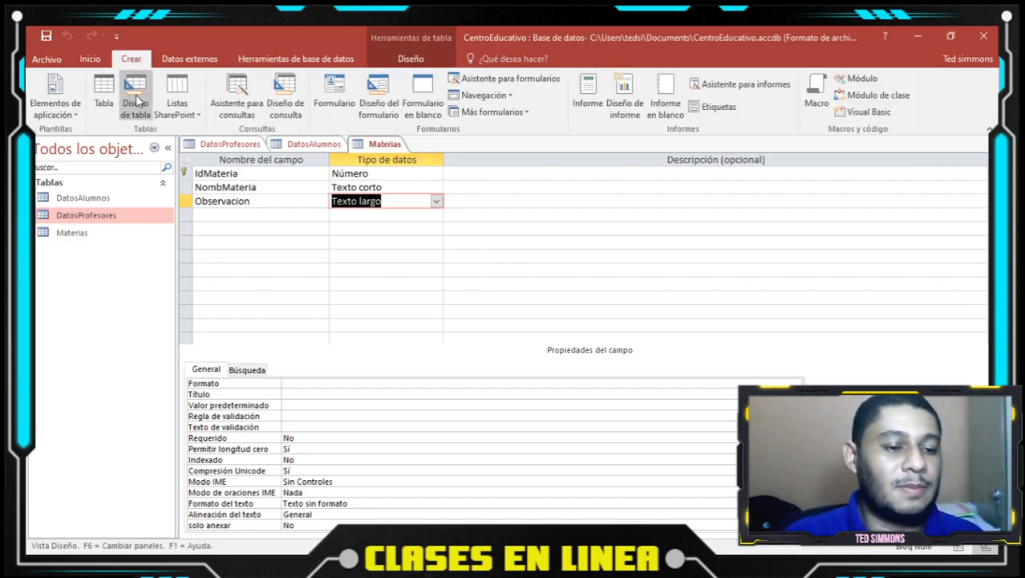
click(135, 95)
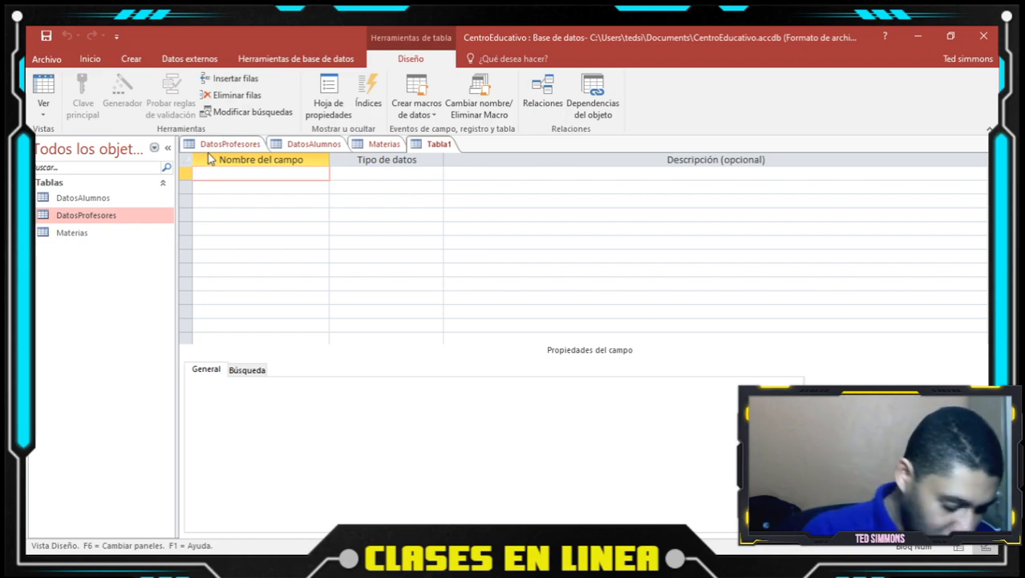